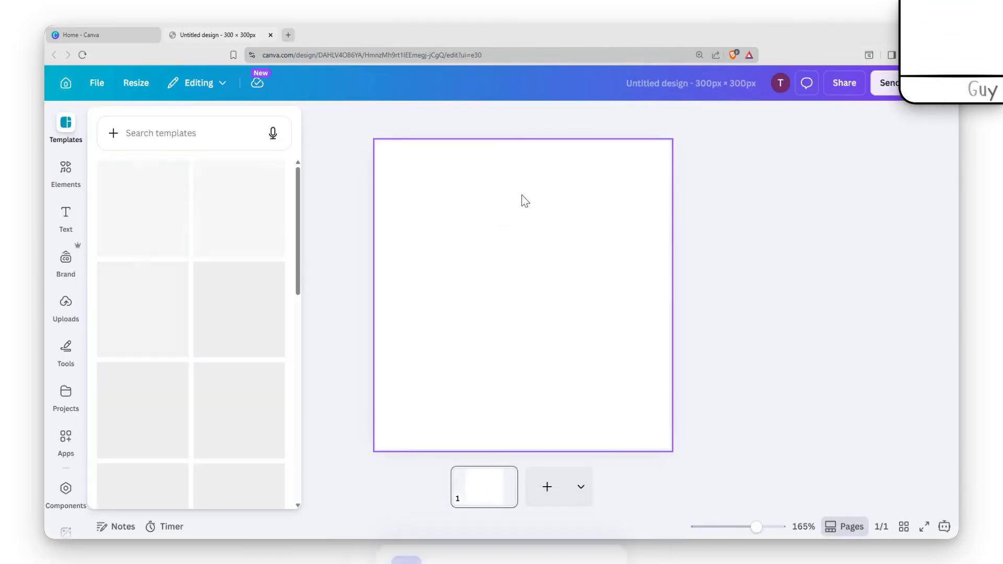
Search the Elements library for "female".
click(65, 170)
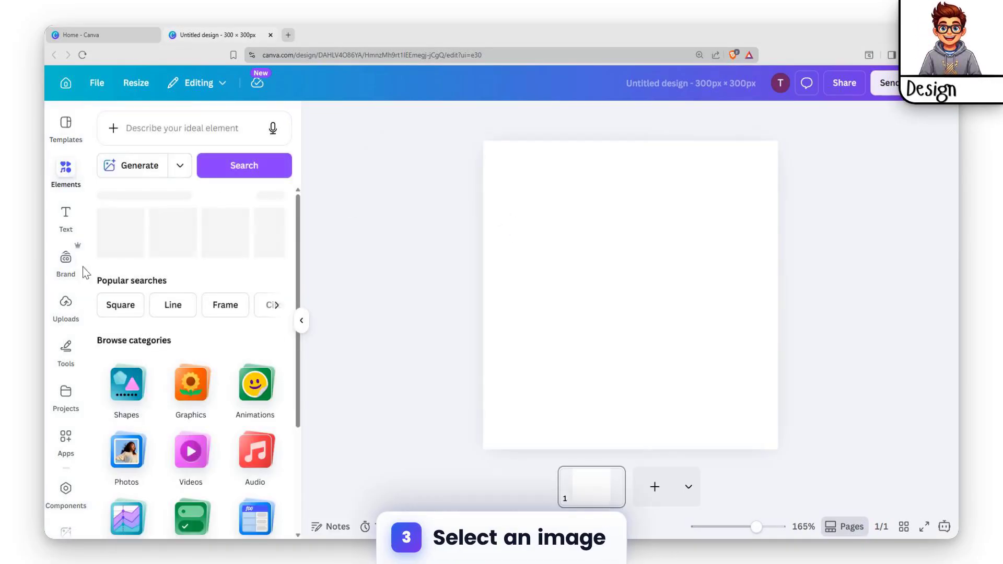
click(188, 127)
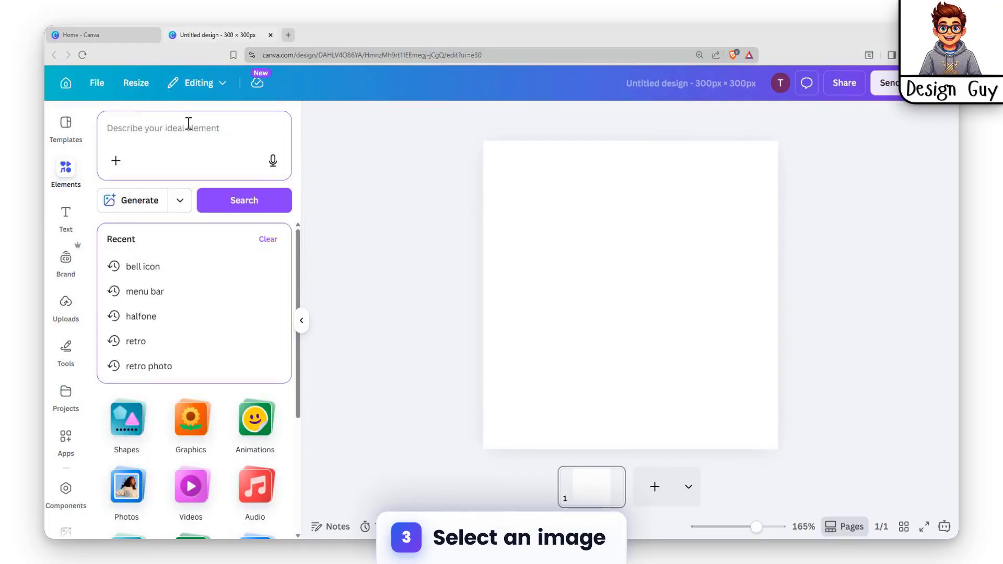
text(m)
key(BackSpace)
text(female)
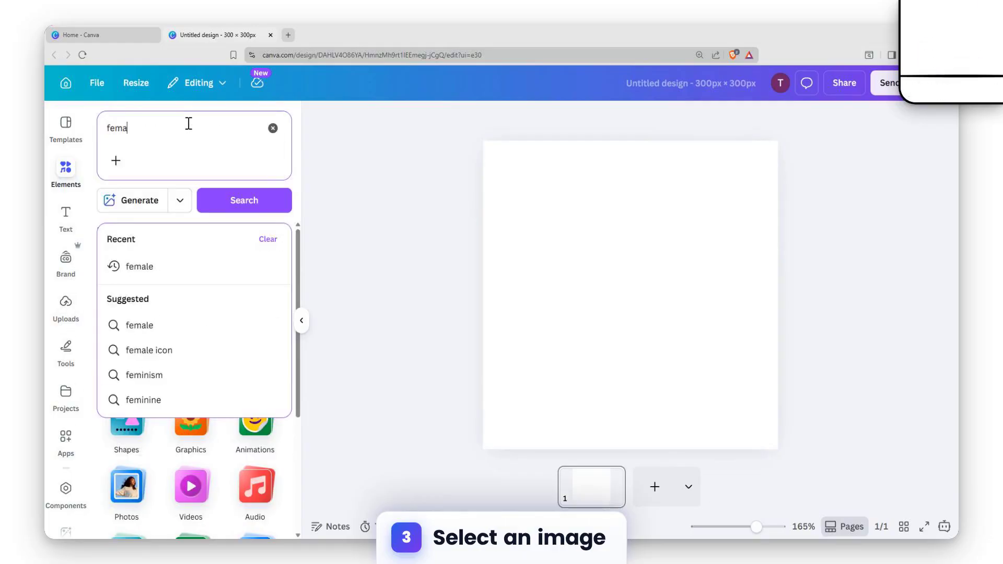
key(Return)
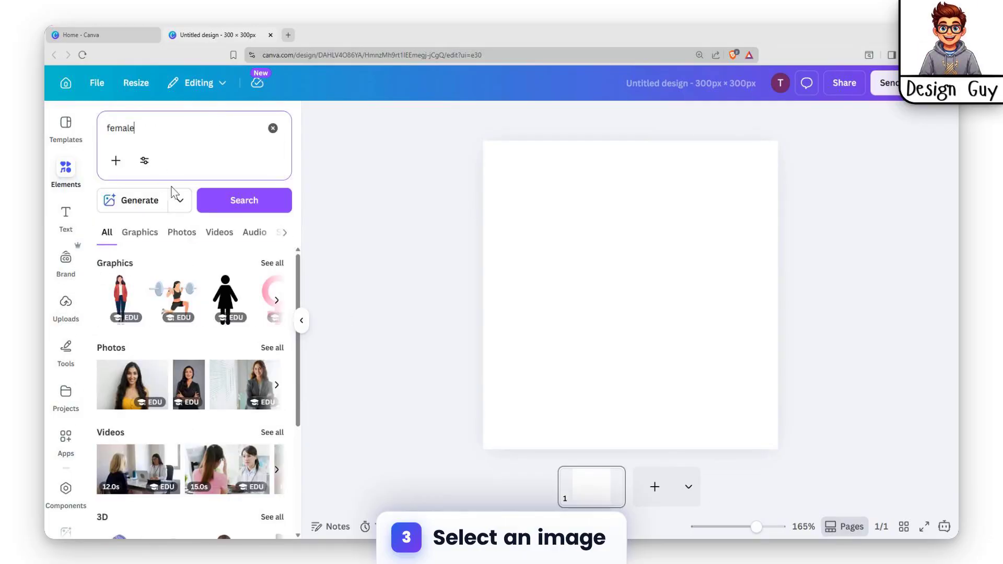
From the Photos results, add the crossed-arms woman photo and shift it slightly left.
click(181, 232)
scroll(203, 418, down, 5)
scroll(198, 470, up, 5)
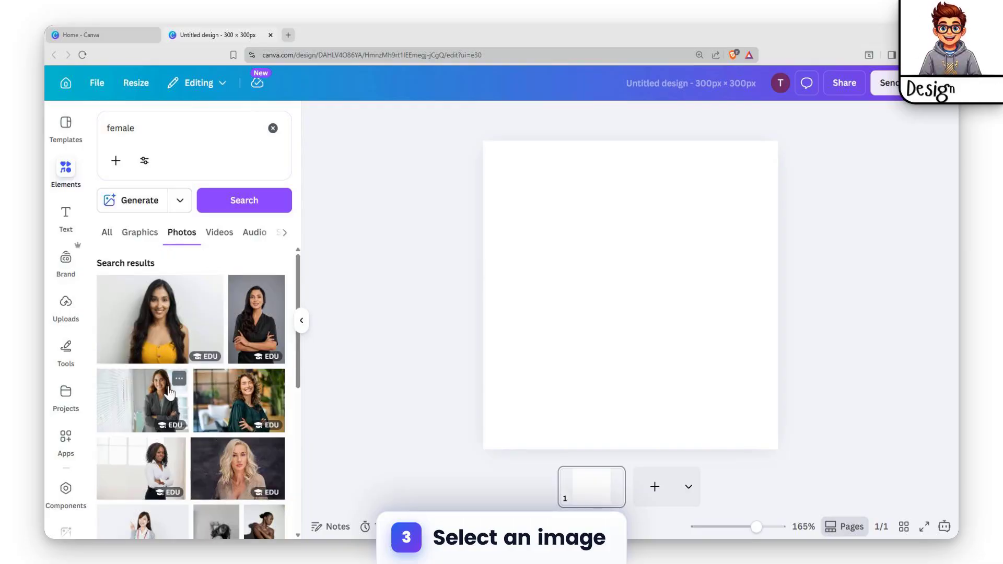
scroll(139, 415, down, 5)
scroll(276, 332, up, 5)
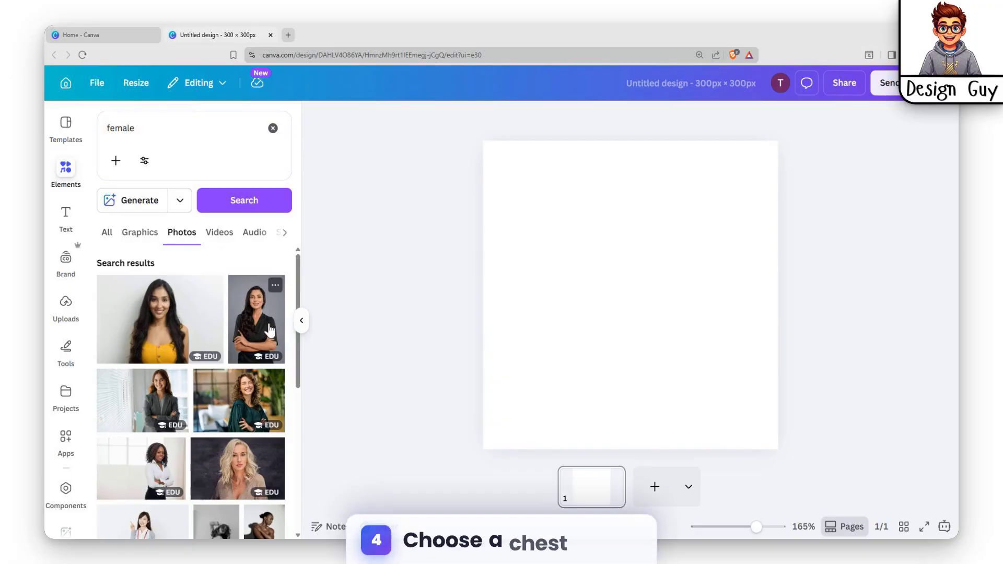
click(276, 332)
drag(653, 247, 616, 243)
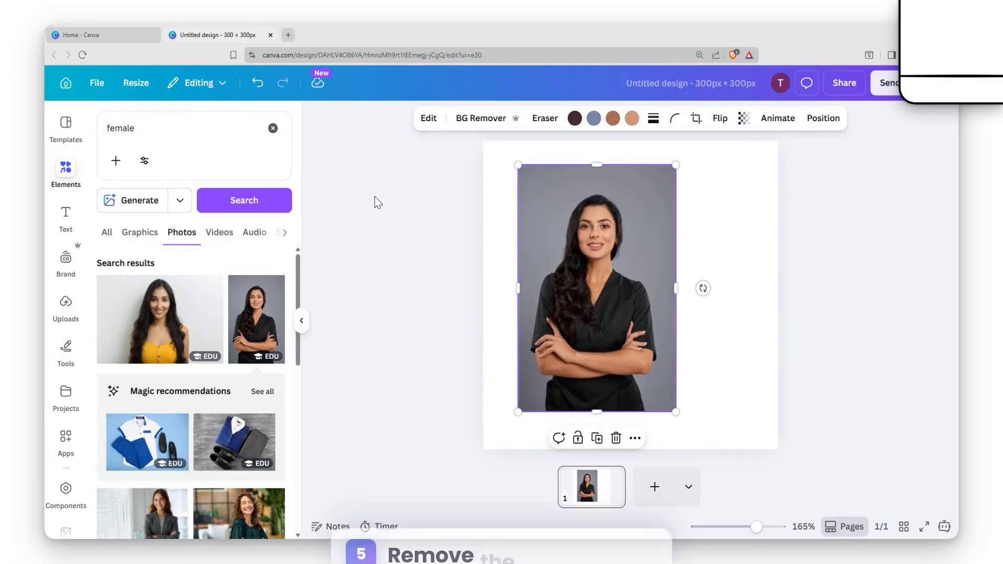
Remove the photo's background with BG Remover and move the cut-out woman right.
click(483, 120)
drag(613, 210, 628, 247)
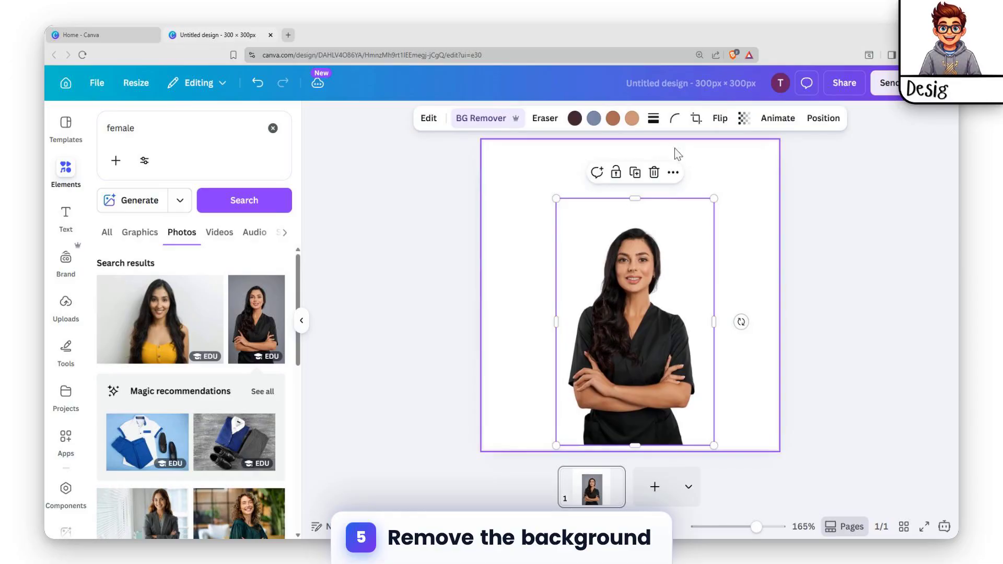
click(675, 149)
click(629, 256)
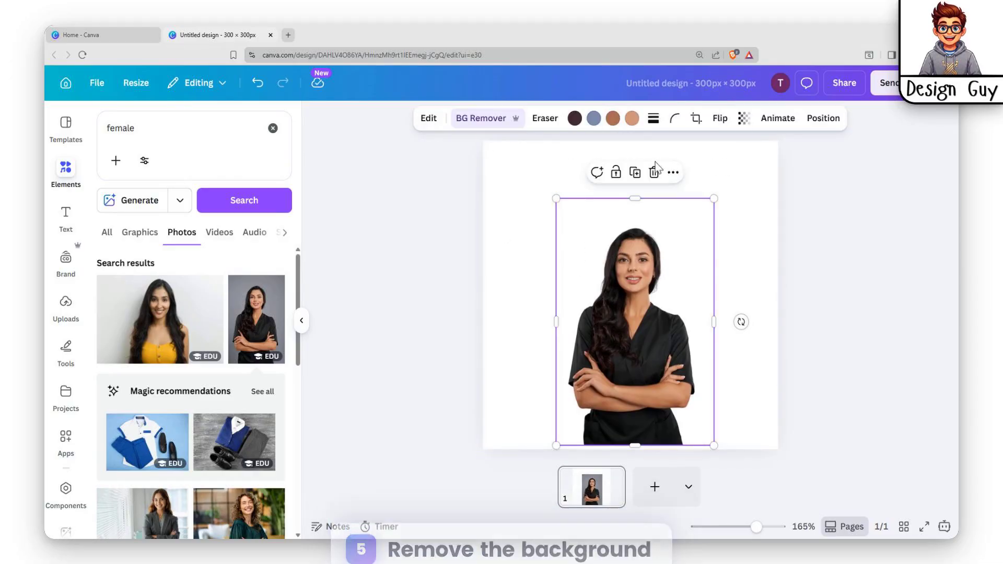
Change the page background colour to Black.
click(547, 184)
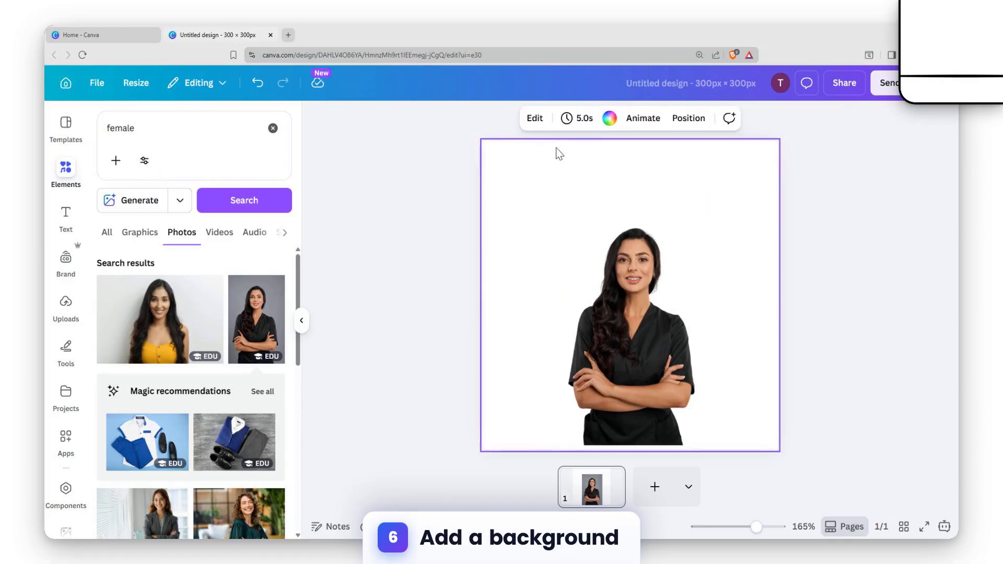
click(609, 118)
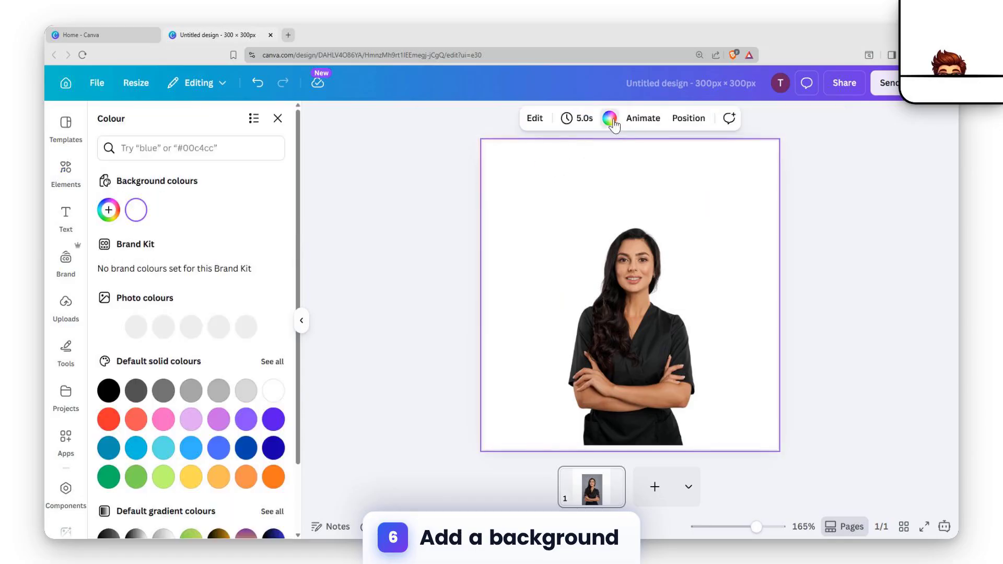
click(109, 391)
click(613, 312)
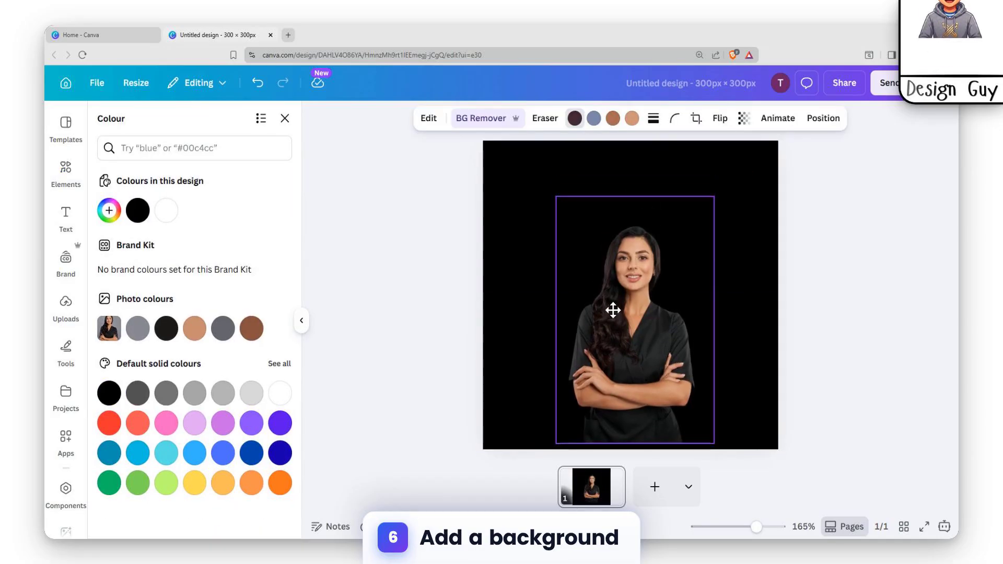
click(429, 119)
Apply the Custom Duotone filter to the cut-out woman and nudge her slightly right.
scroll(198, 334, down, 5)
scroll(197, 334, down, 1)
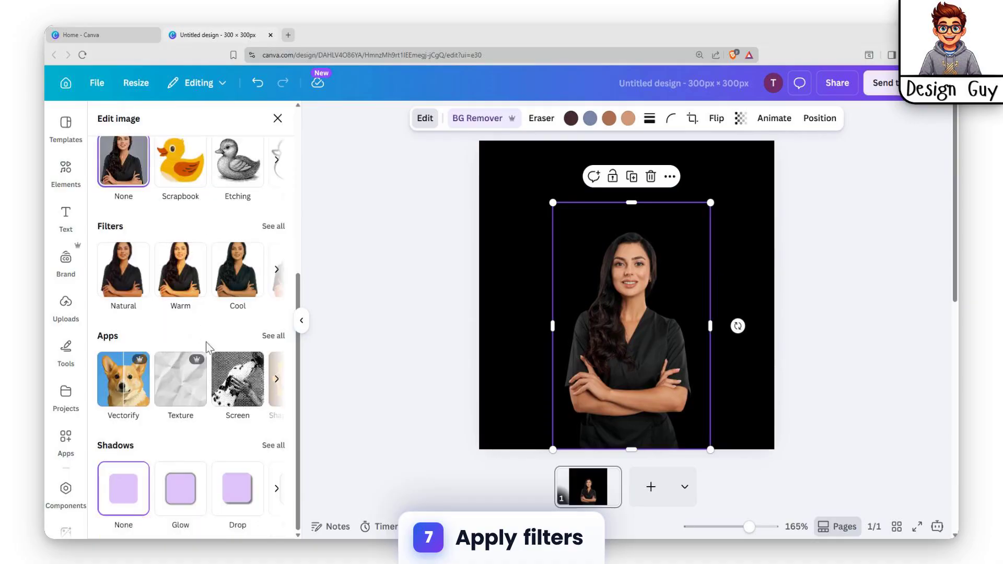
click(273, 226)
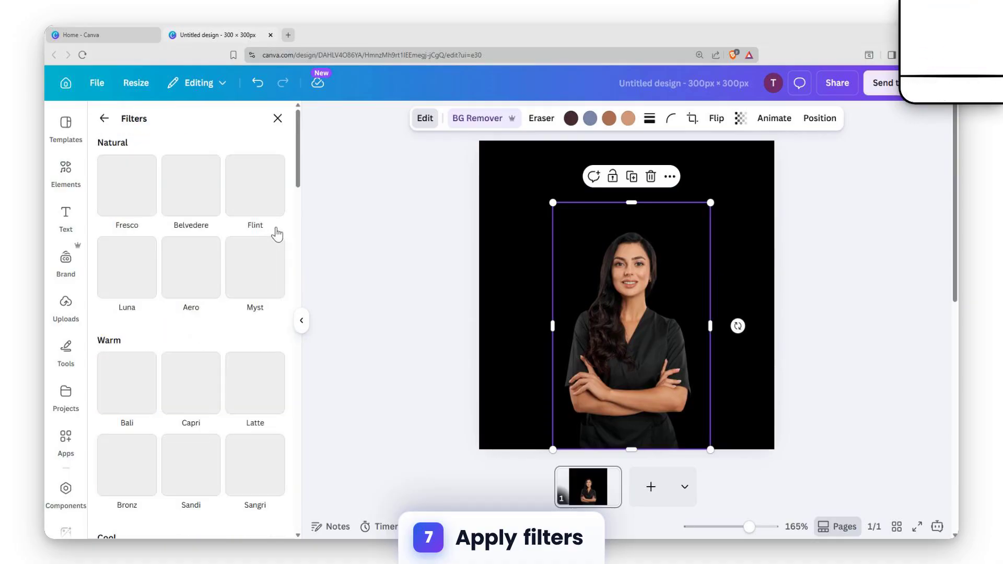
scroll(185, 276, down, 20)
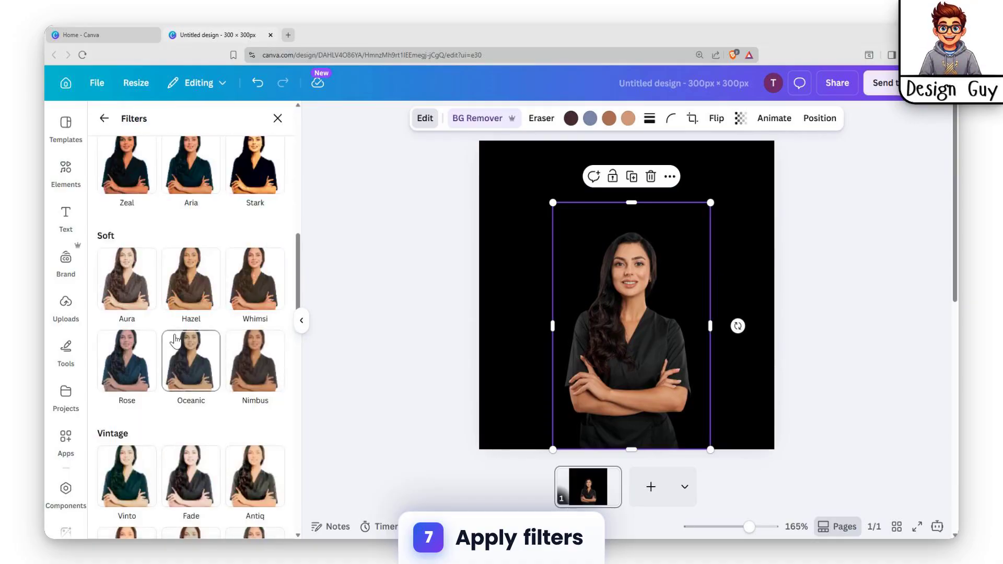
scroll(175, 341, down, 10)
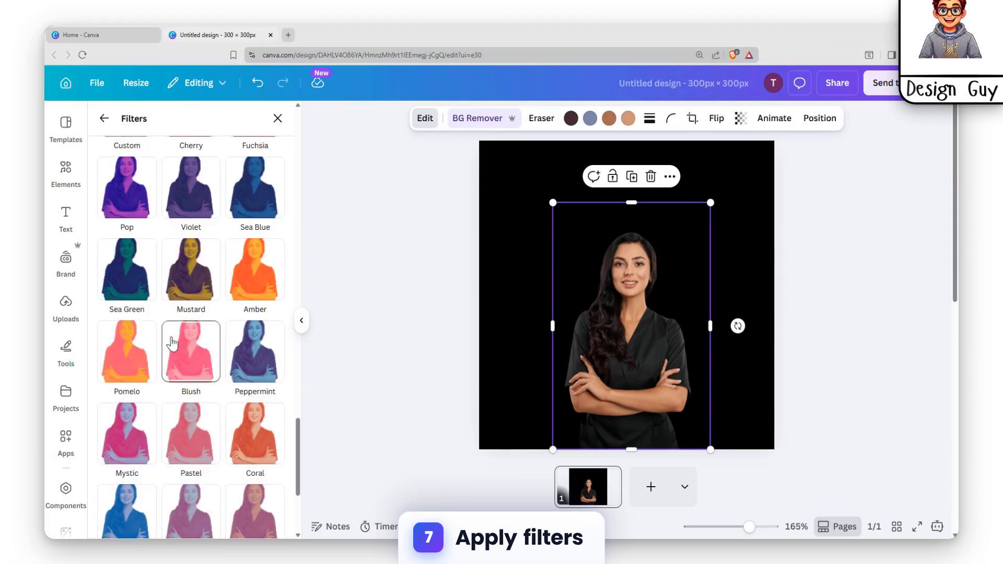
scroll(144, 289, down, 5)
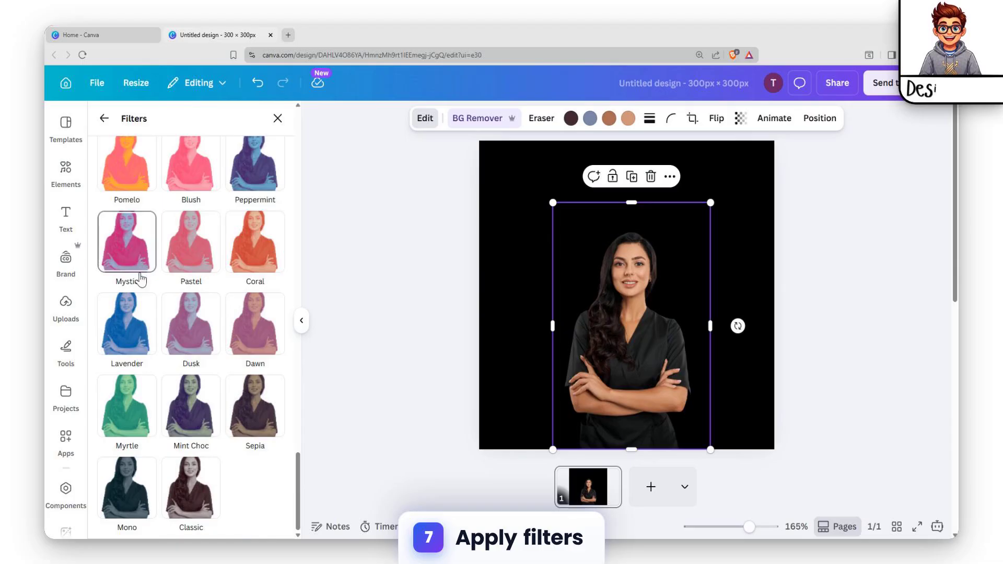
scroll(141, 277, up, 10)
scroll(144, 282, up, 5)
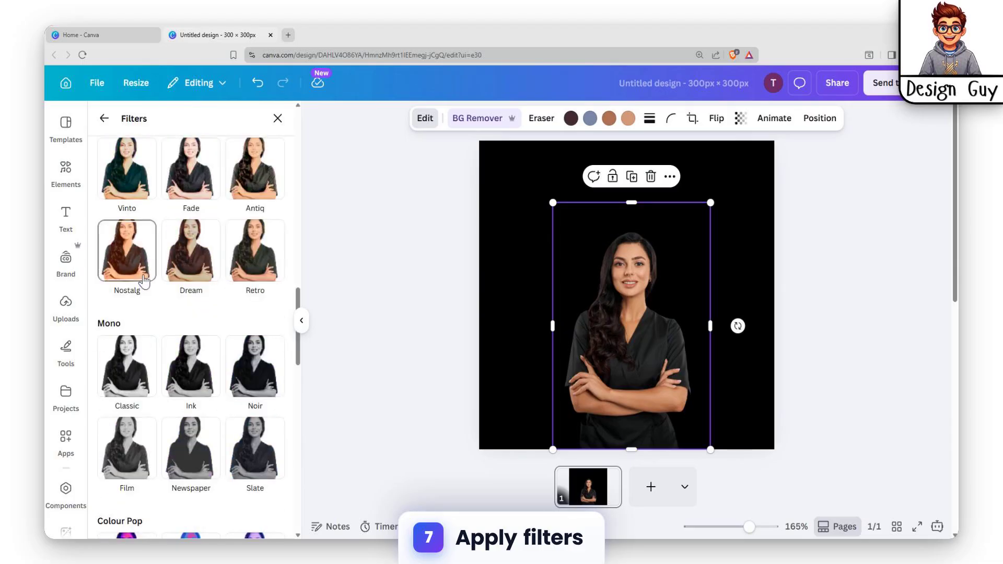
scroll(144, 282, up, 15)
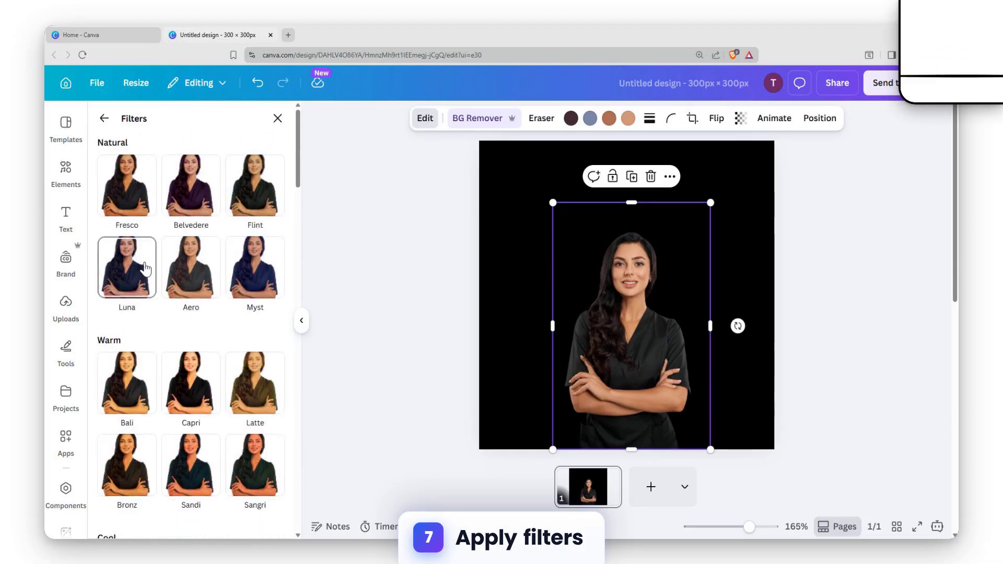
scroll(145, 268, down, 10)
scroll(136, 335, down, 10)
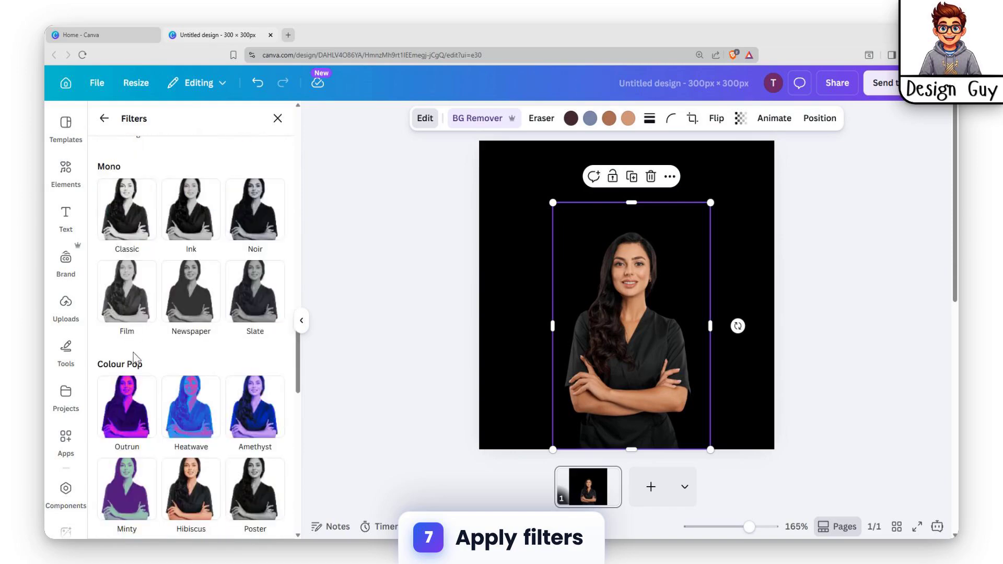
scroll(137, 405, down, 3)
click(106, 333)
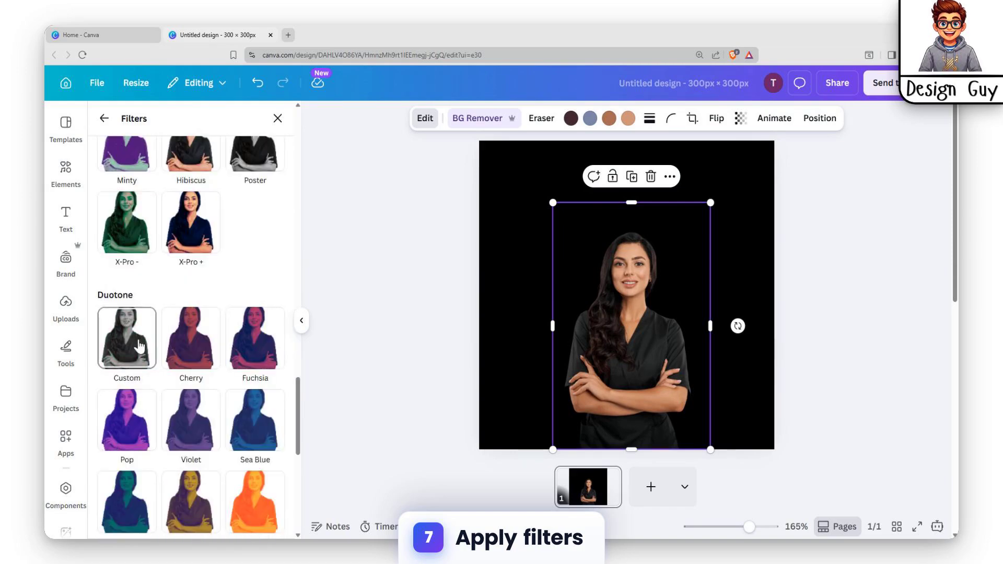
mouse_move(657, 269)
mouse_down()
mouse_move(656, 256)
mouse_move(661, 269)
mouse_up()
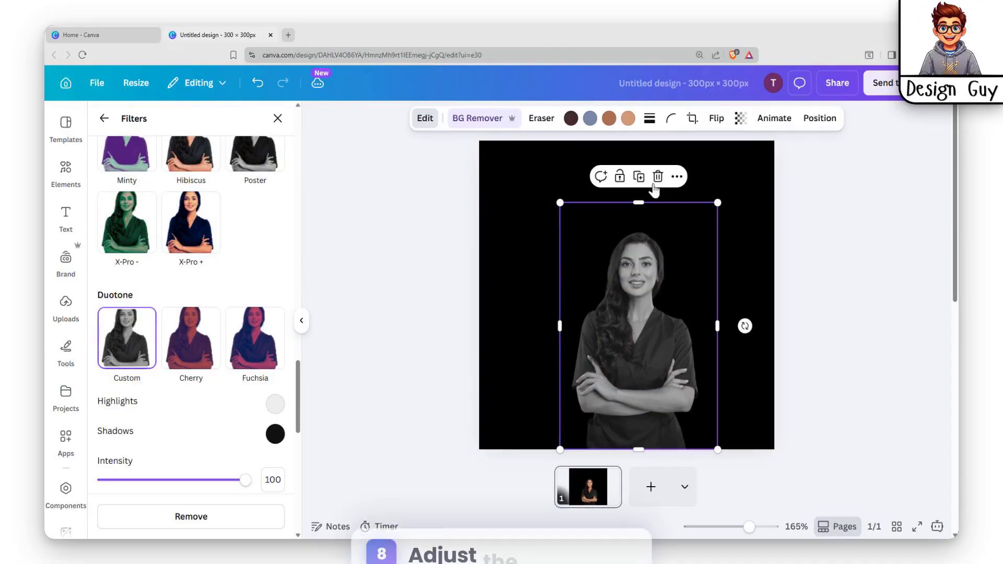
Set the duotone highlights to #050505 and the shadows to #111111.
click(275, 405)
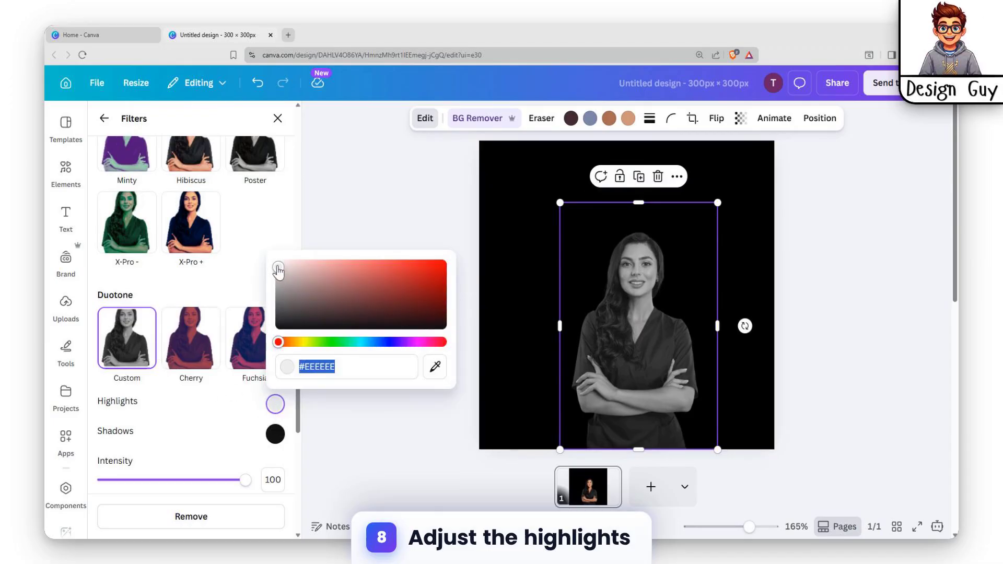
drag(278, 269, 276, 337)
click(273, 433)
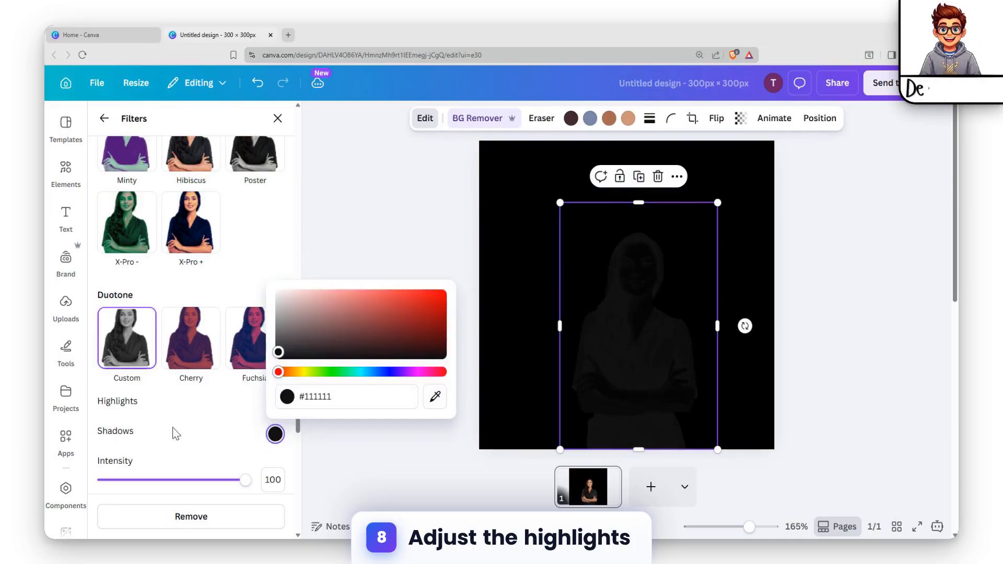
click(218, 418)
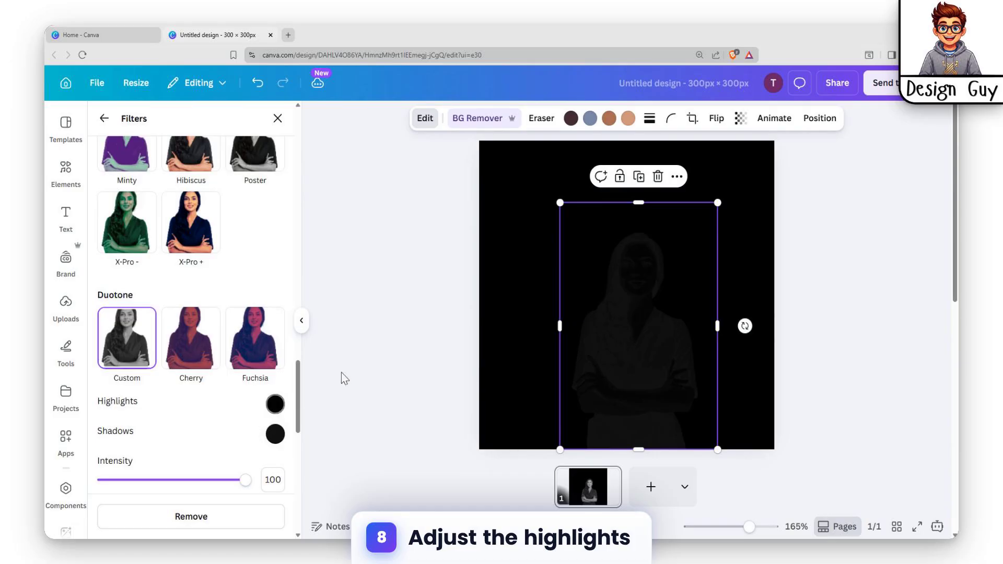
click(531, 202)
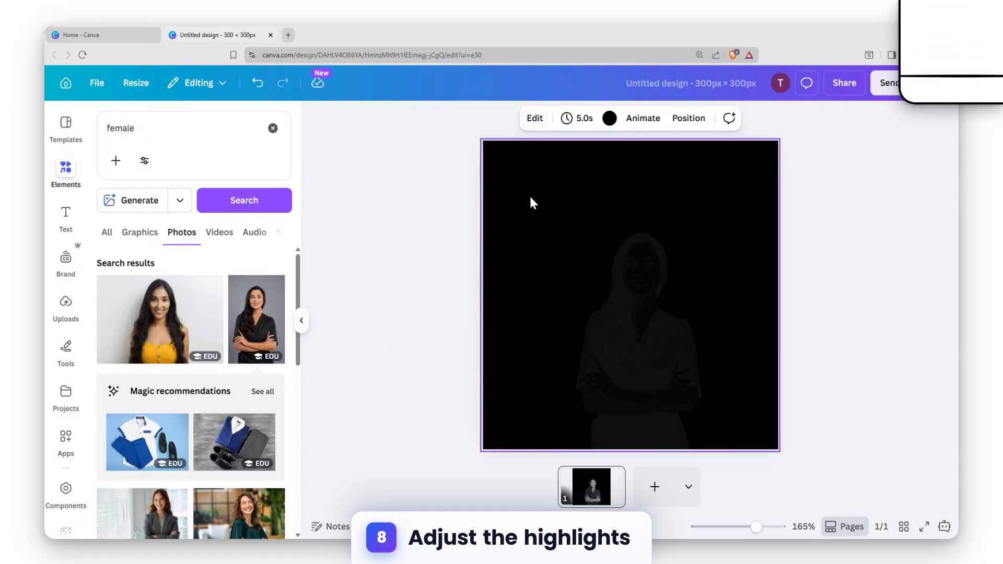
Switch the page background to white and reopen Edit for the silhouette photo.
click(610, 118)
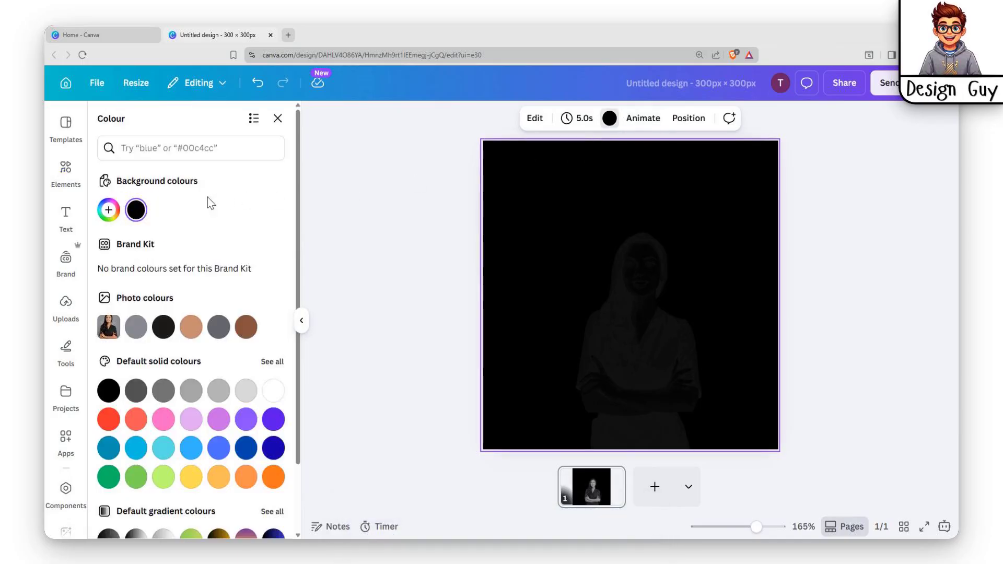
click(272, 391)
click(621, 290)
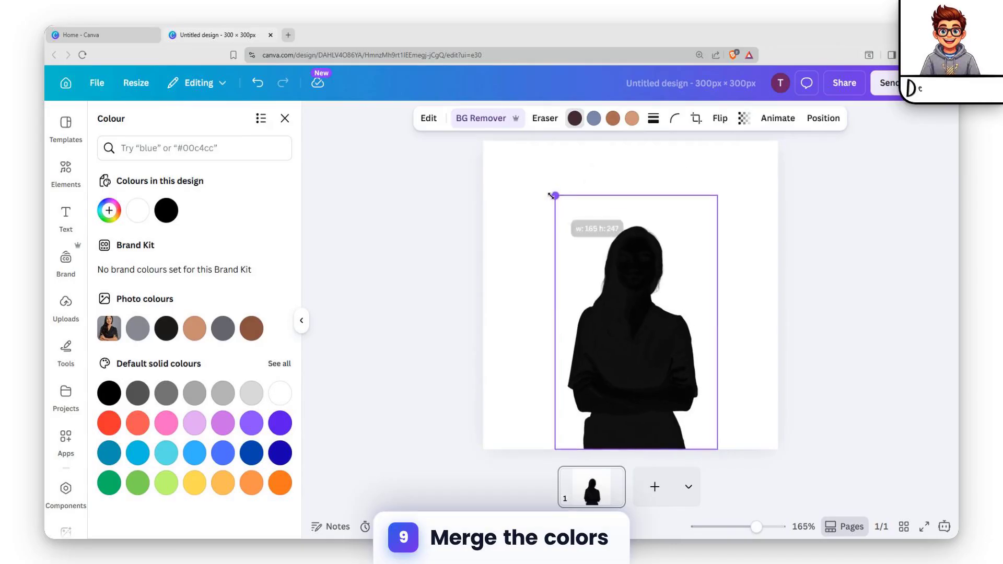
click(768, 237)
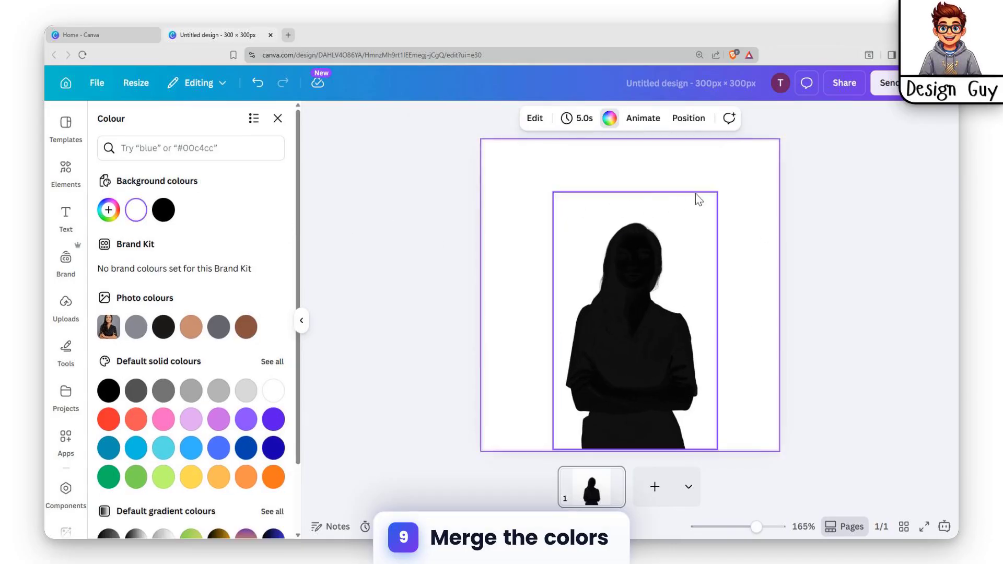
click(630, 213)
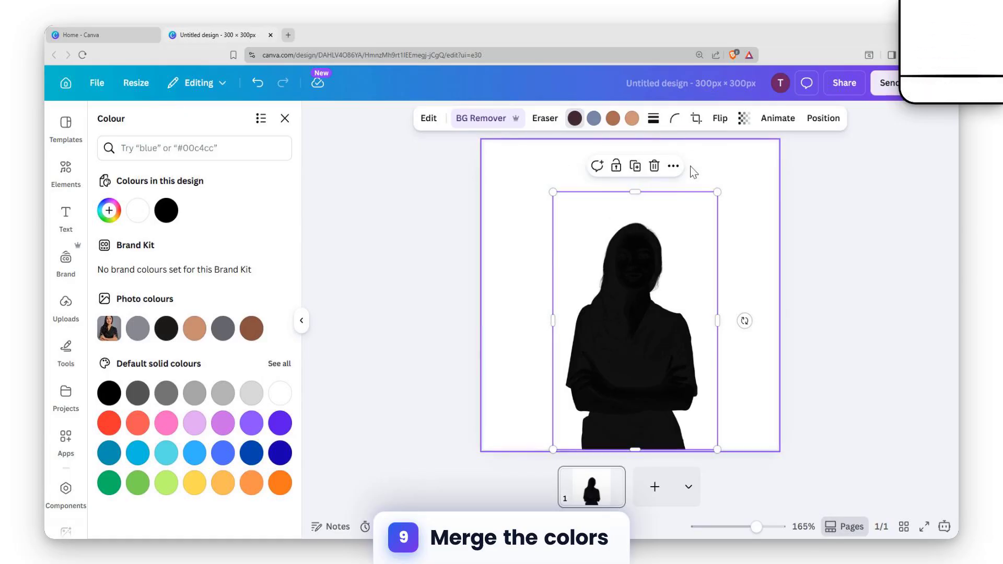
click(429, 118)
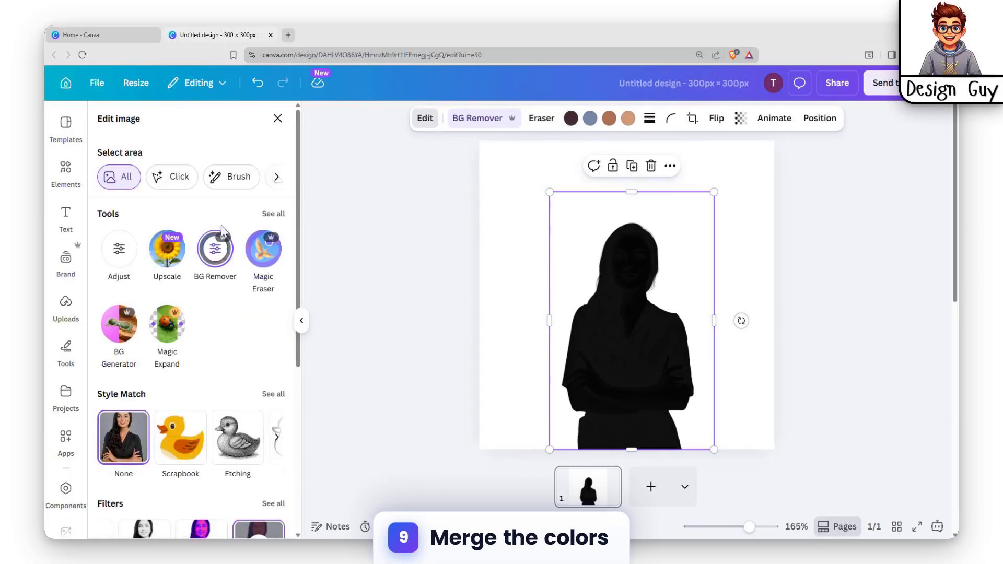
Give the silhouette an Outline shadow coloured white (#FFFFFF).
scroll(195, 329, down, 5)
click(273, 445)
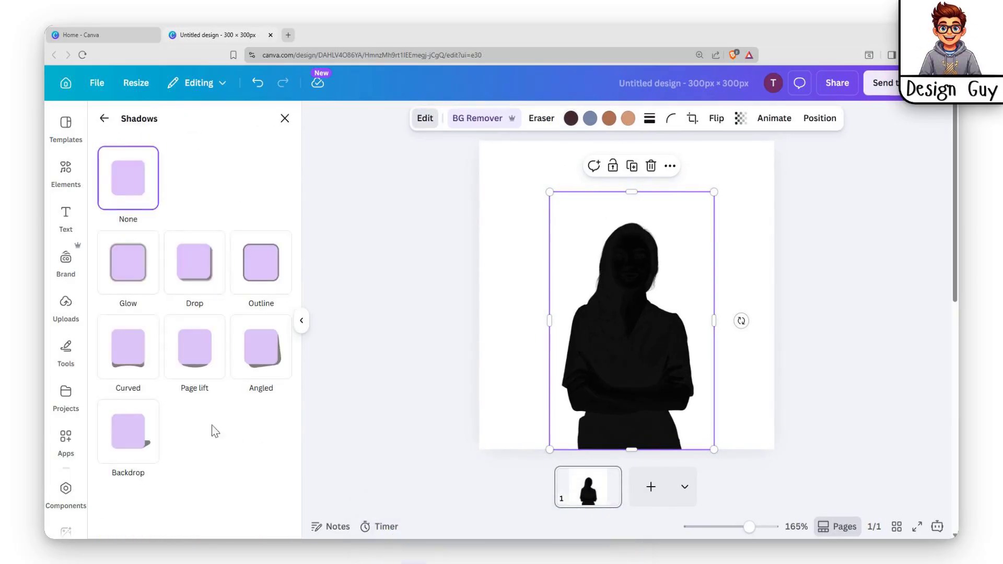
click(286, 276)
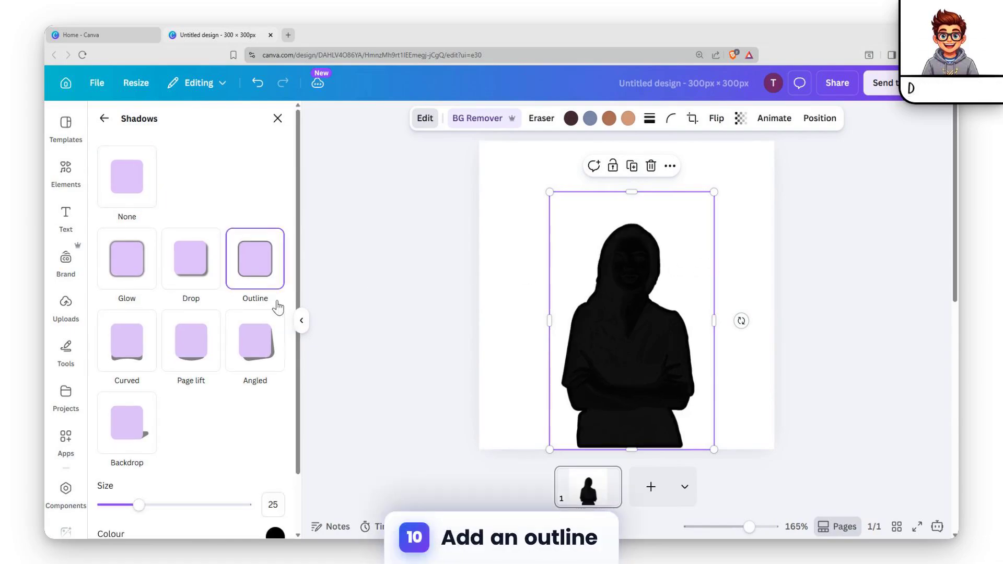
scroll(235, 419, down, 2)
click(272, 470)
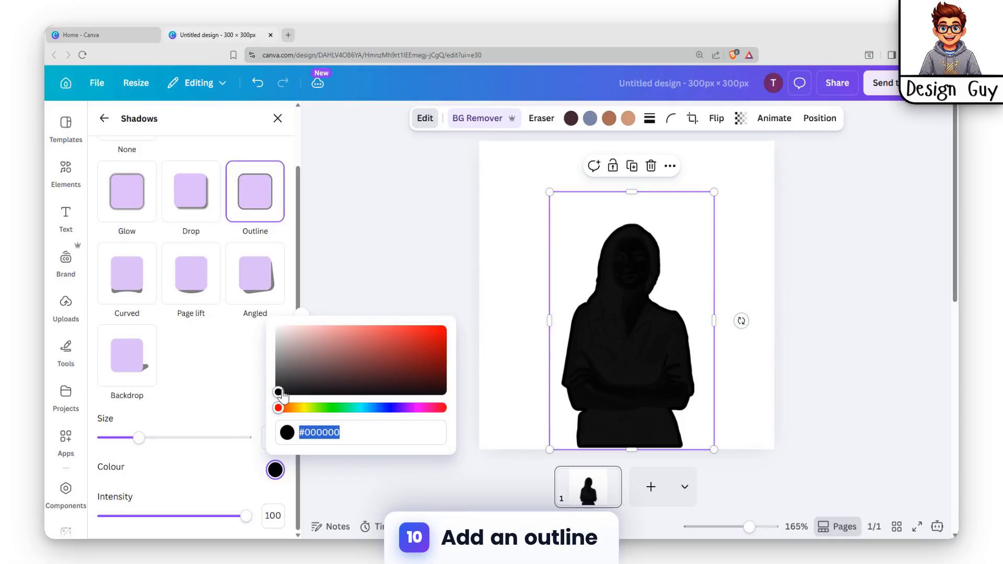
drag(281, 377, 278, 329)
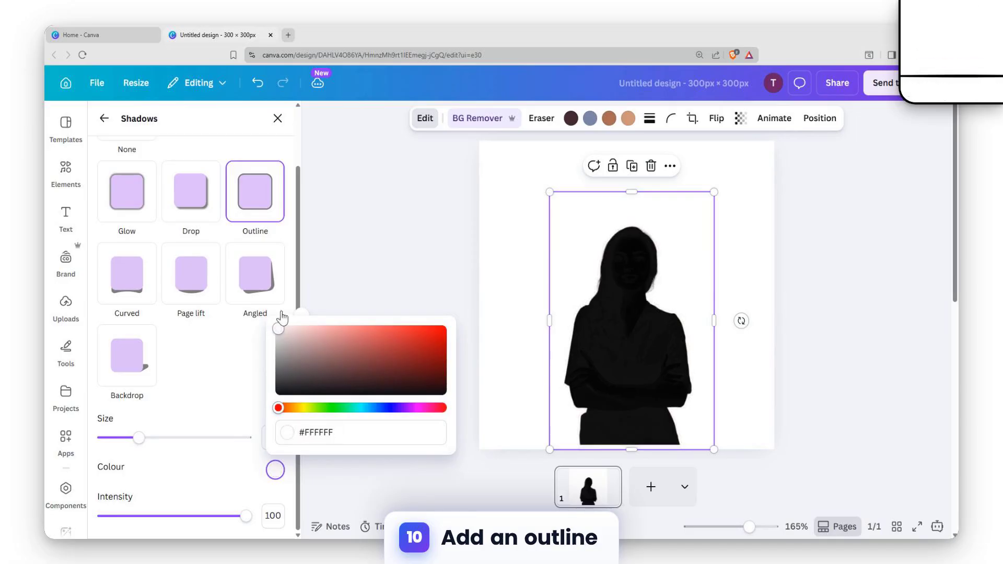
click(487, 175)
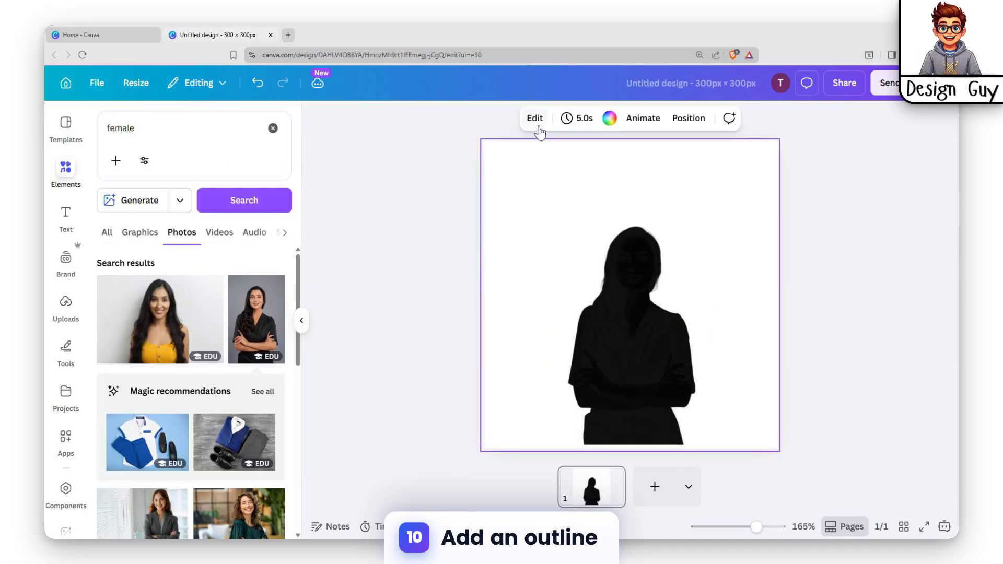
Set the page background back to Black to reveal the white outline.
click(535, 120)
click(610, 118)
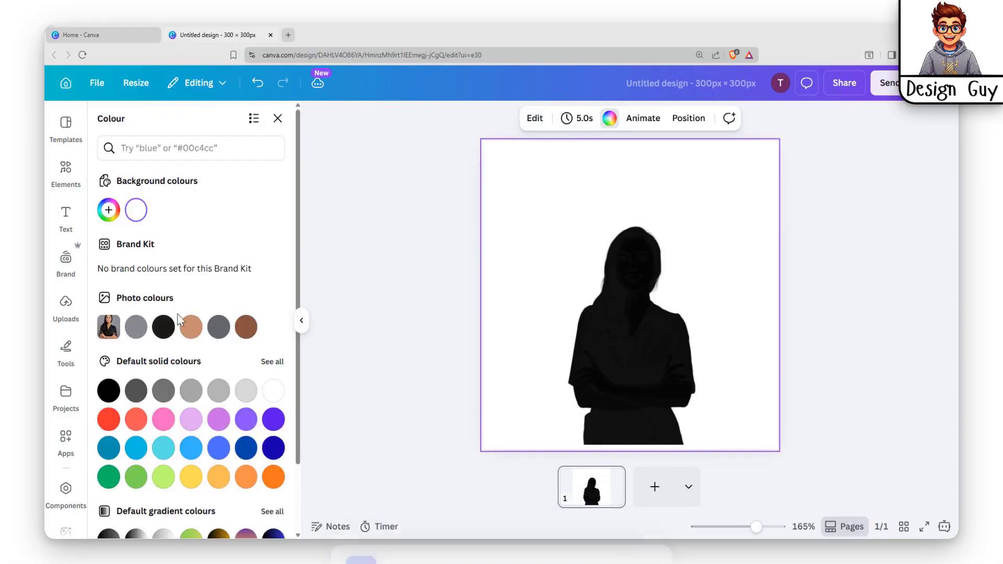
click(272, 393)
click(109, 391)
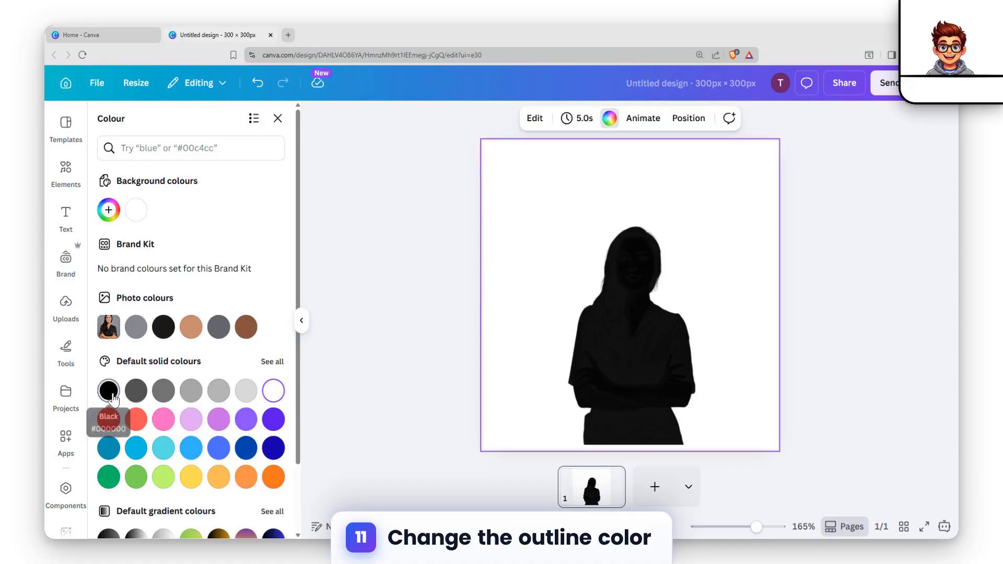
click(712, 322)
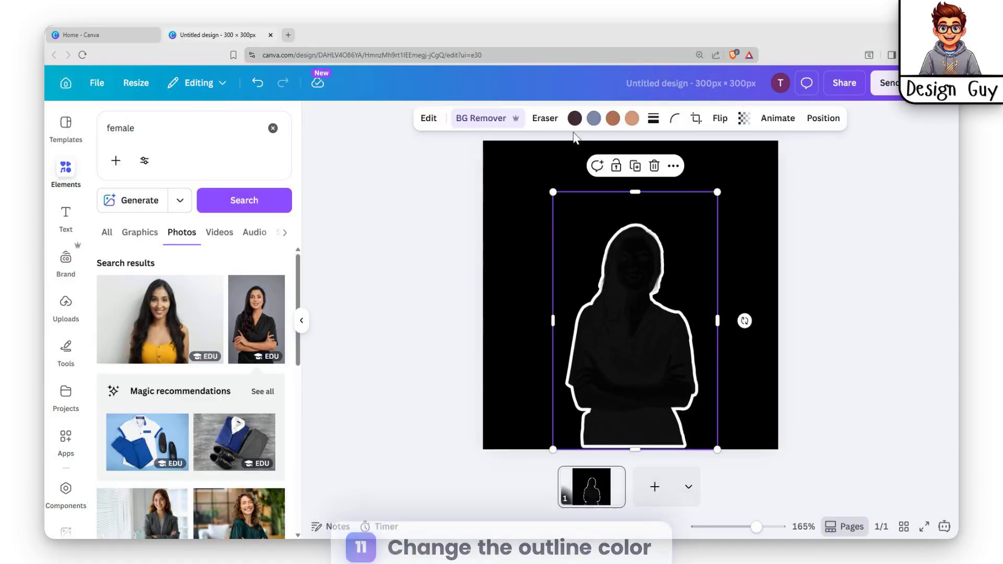
Add an "Add a heading" text box from the Text panel.
click(70, 216)
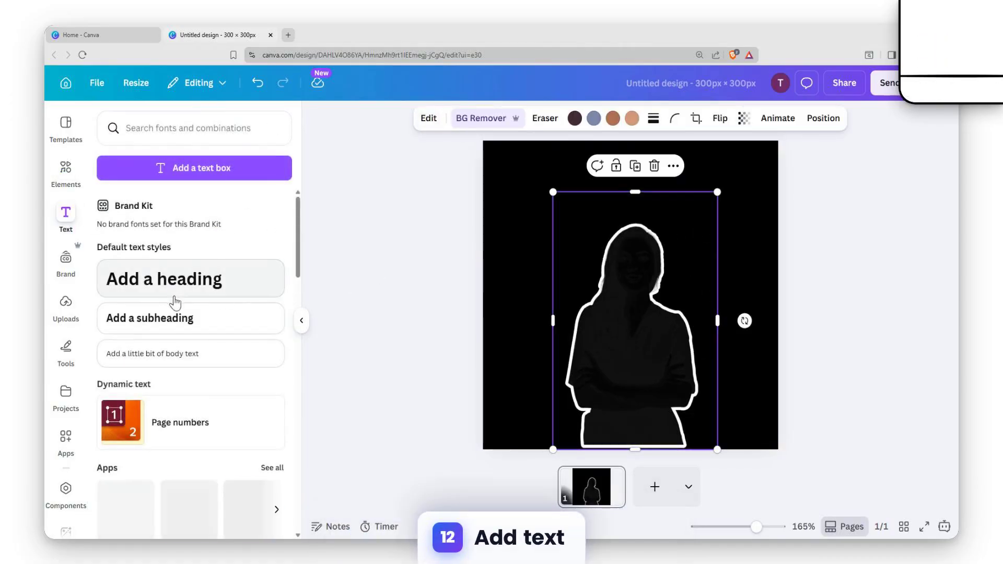
click(168, 284)
click(746, 259)
Change the heading text to "Silhes" and move it near the top of the page.
click(703, 305)
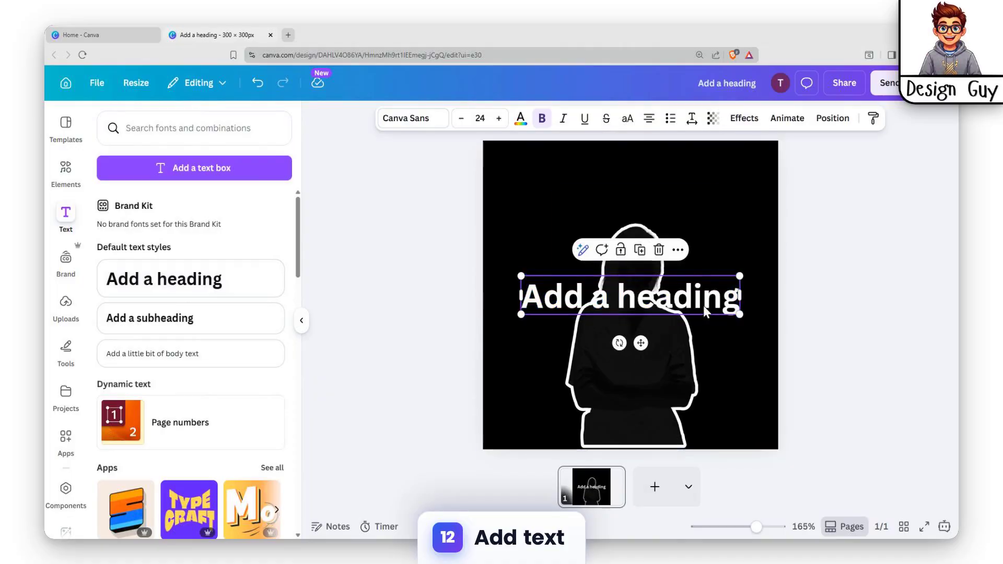
drag(703, 305, 704, 261)
double_click(706, 260)
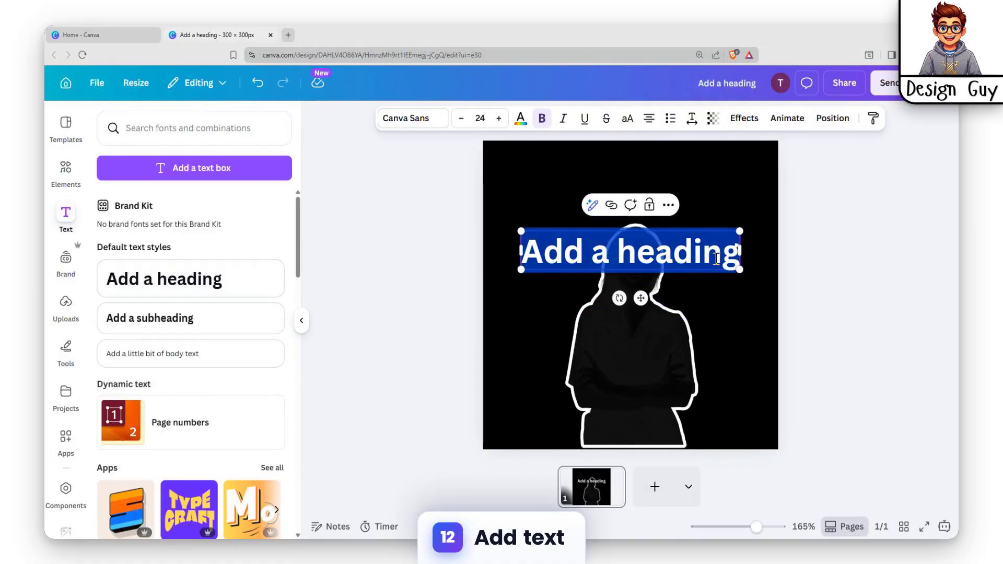
text(Si)
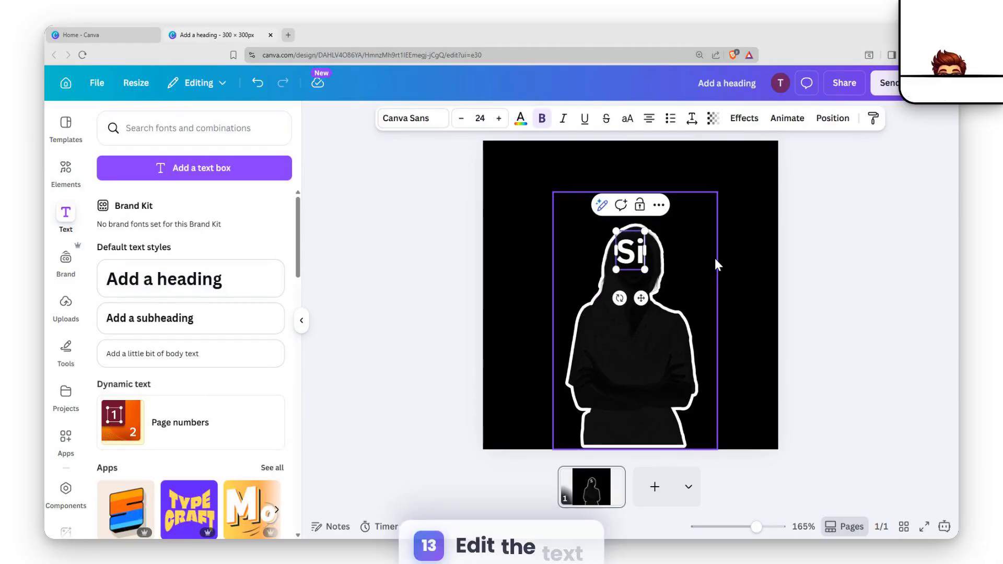
text(lhu)
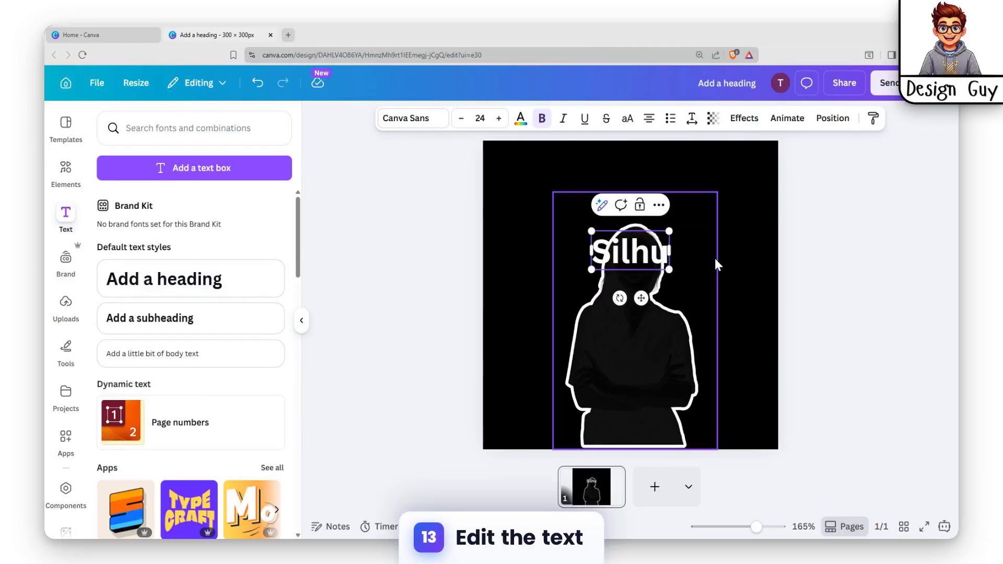
key(BackSpace)
text(e)
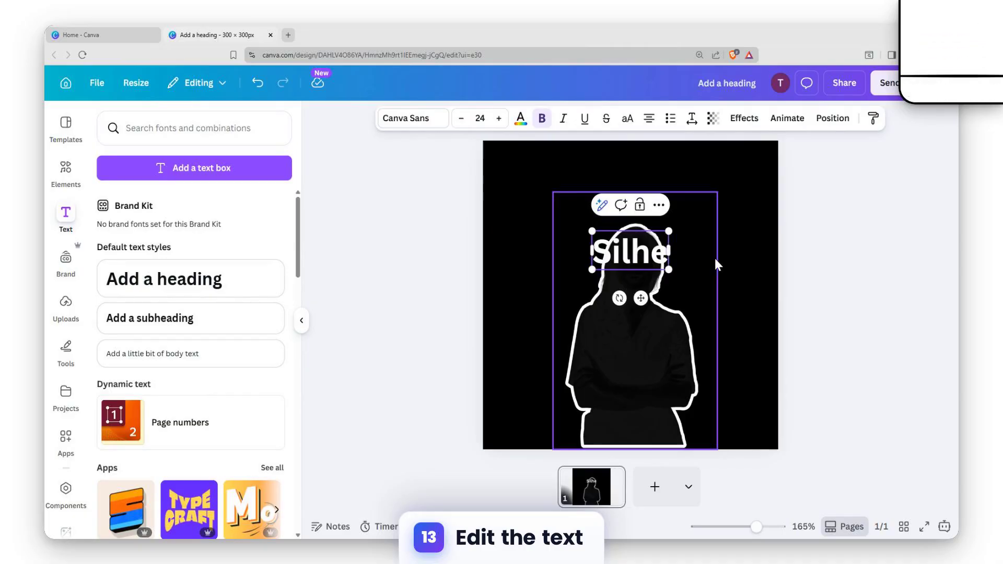
text(s)
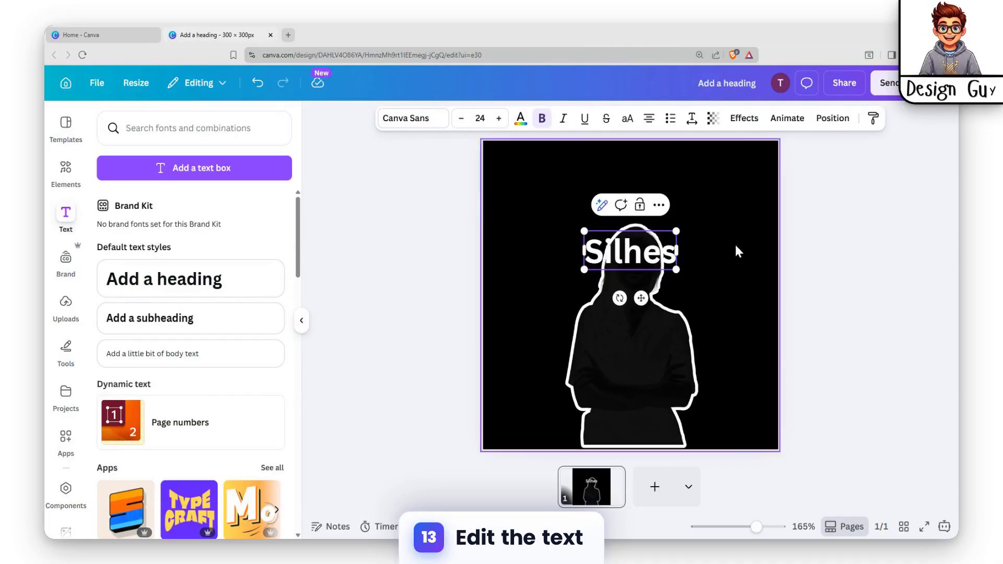
click(714, 249)
drag(663, 263, 644, 203)
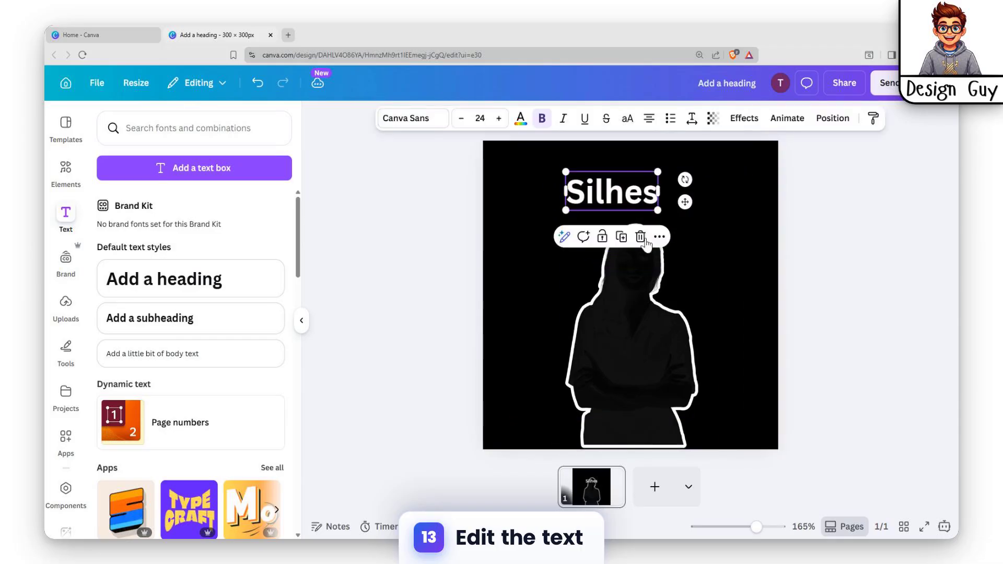
click(653, 277)
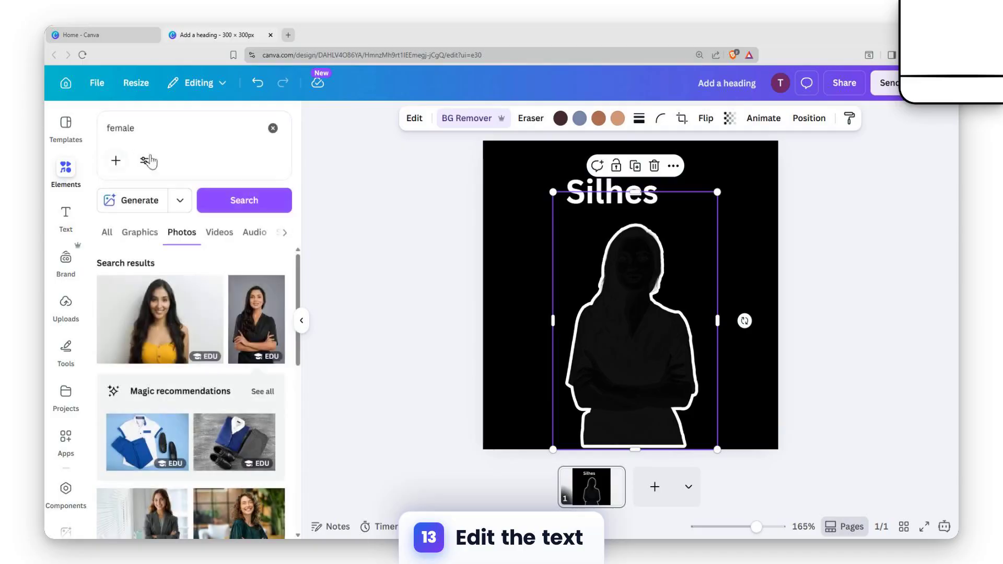
drag(142, 132, 92, 140)
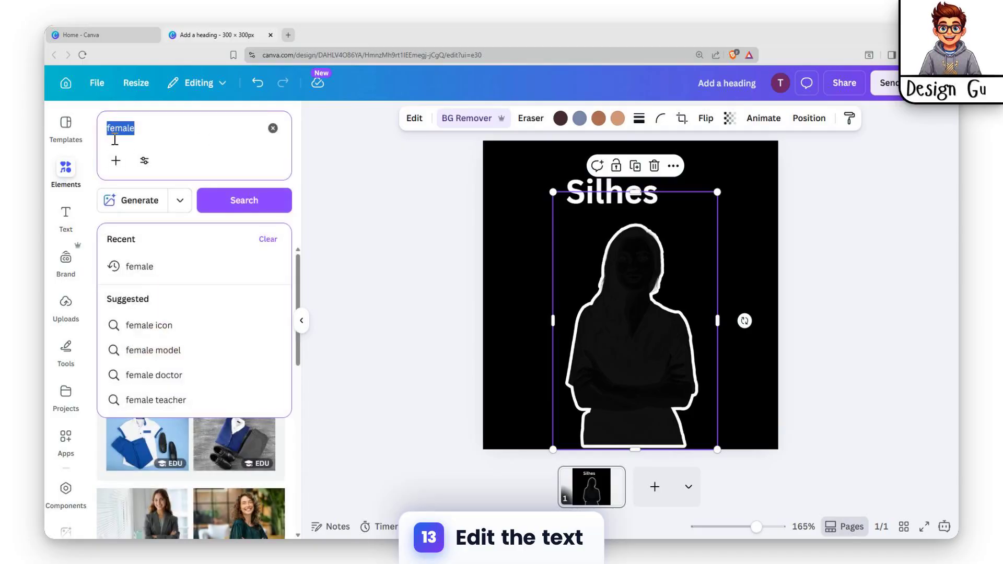
Search Elements for "glow" and place the first glow image over the silhouette's head.
key(BackSpace)
text(glow)
key(Return)
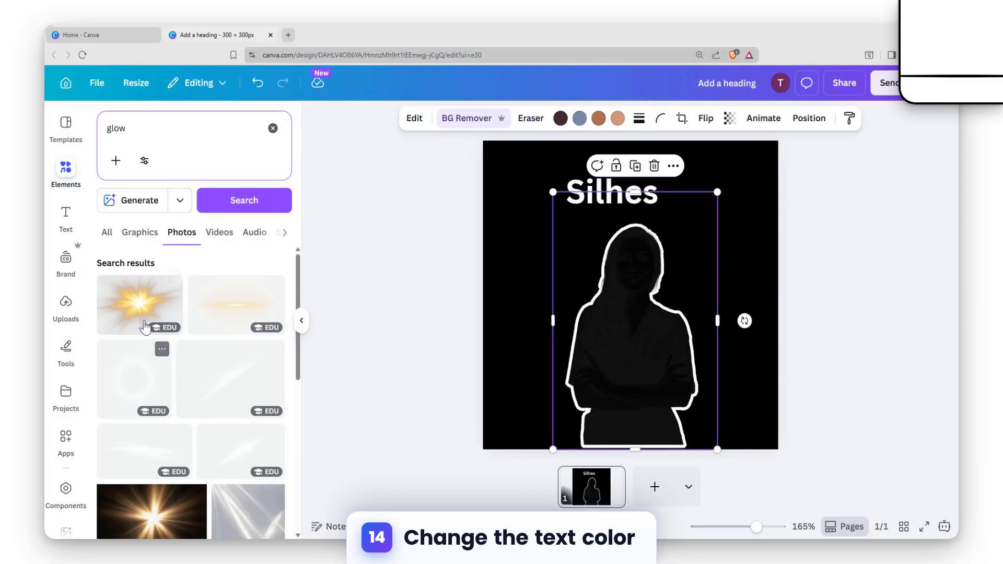
click(145, 327)
drag(609, 324, 636, 250)
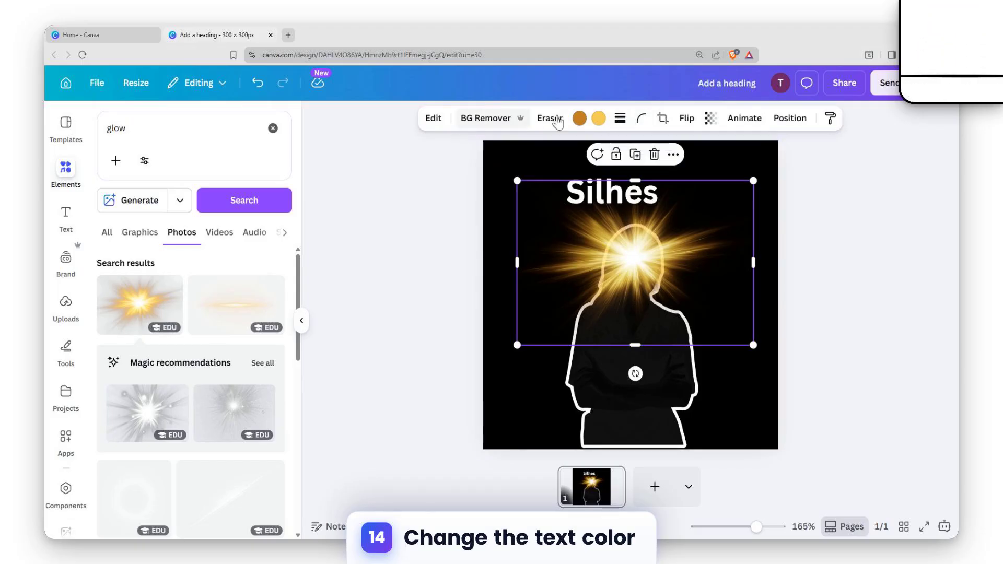
Recolour the glow image from yellow to white.
click(601, 121)
click(136, 209)
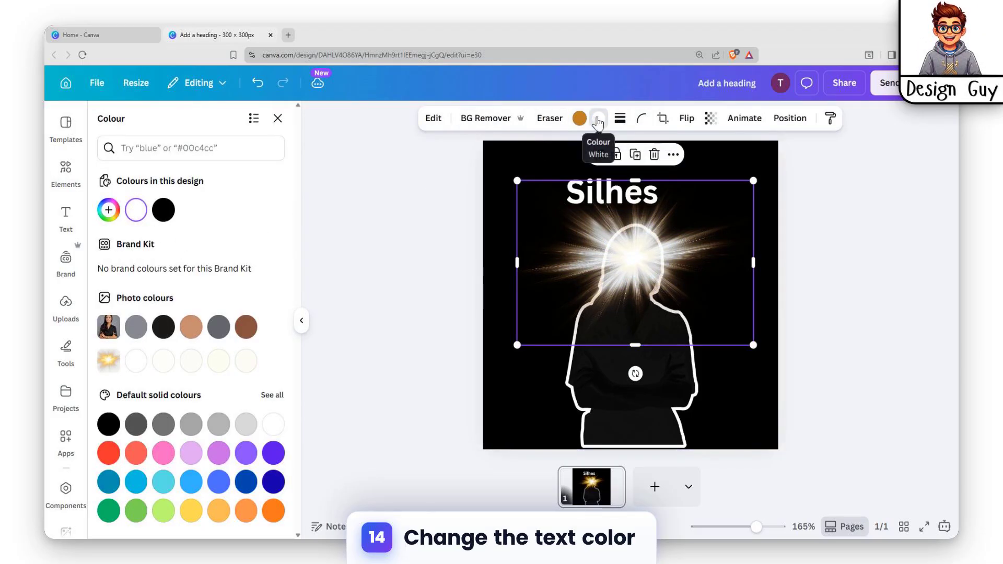
click(663, 398)
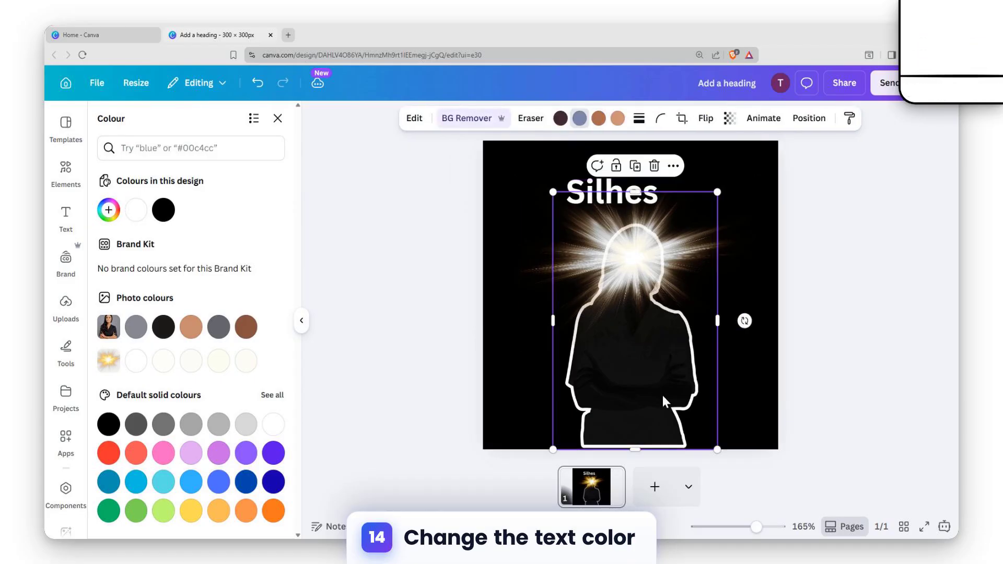
click(765, 205)
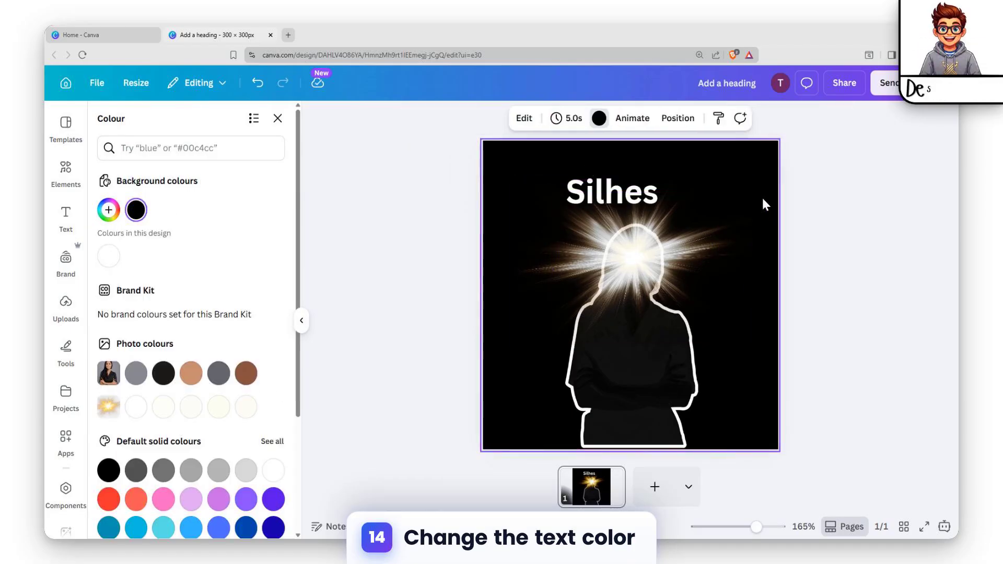
Make the page background white and centre the silhouette photo.
click(523, 119)
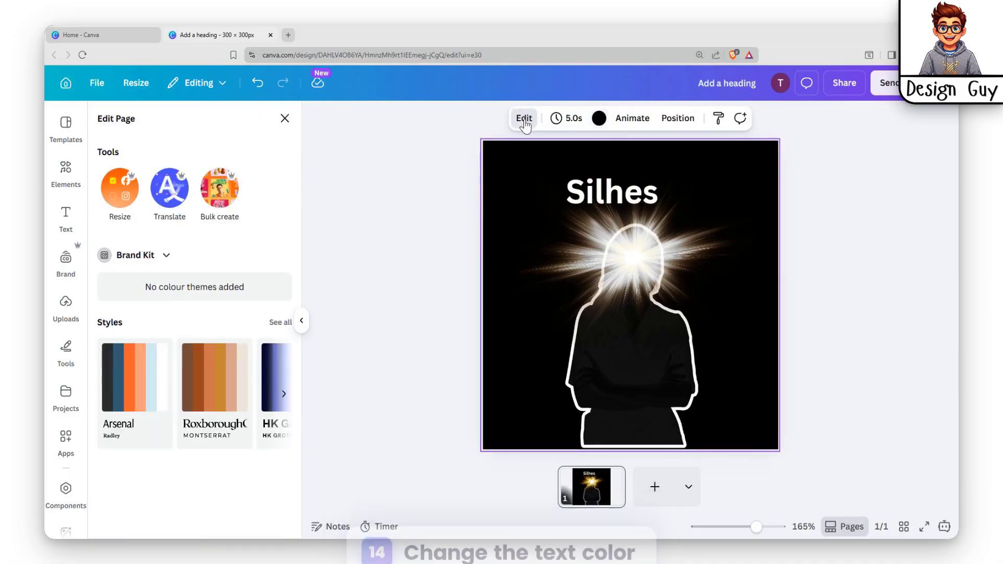
click(600, 120)
click(109, 256)
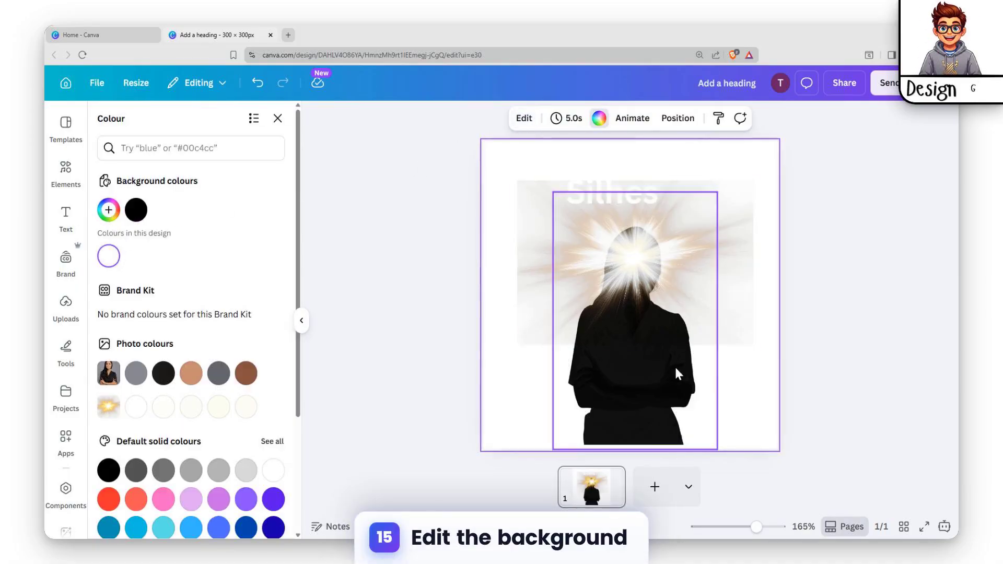
mouse_move(658, 274)
mouse_down()
mouse_move(652, 257)
mouse_move(662, 259)
mouse_up()
In Layers, move the Silhes text below the glow and the glow behind the silhouette.
click(808, 118)
click(244, 148)
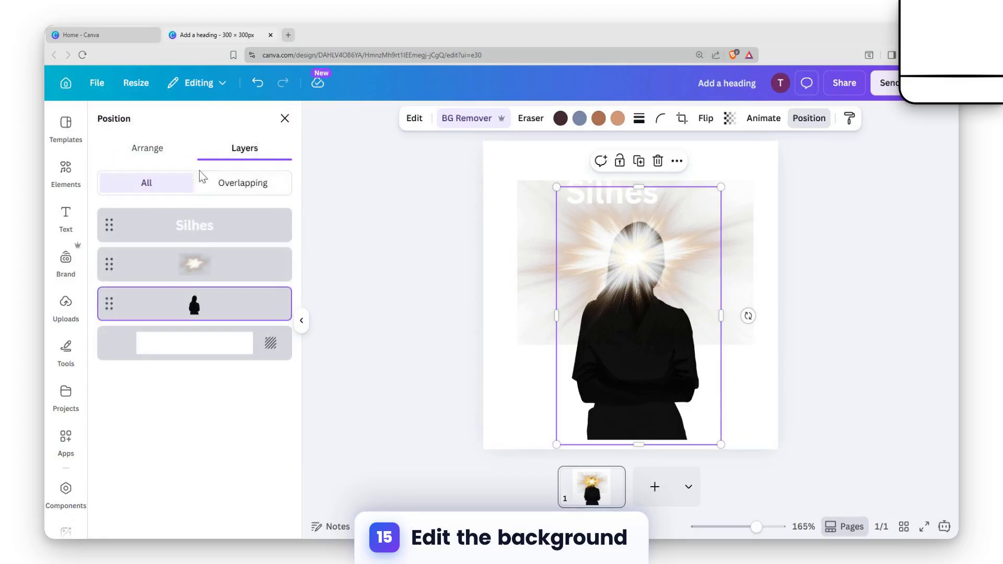
drag(194, 225, 194, 268)
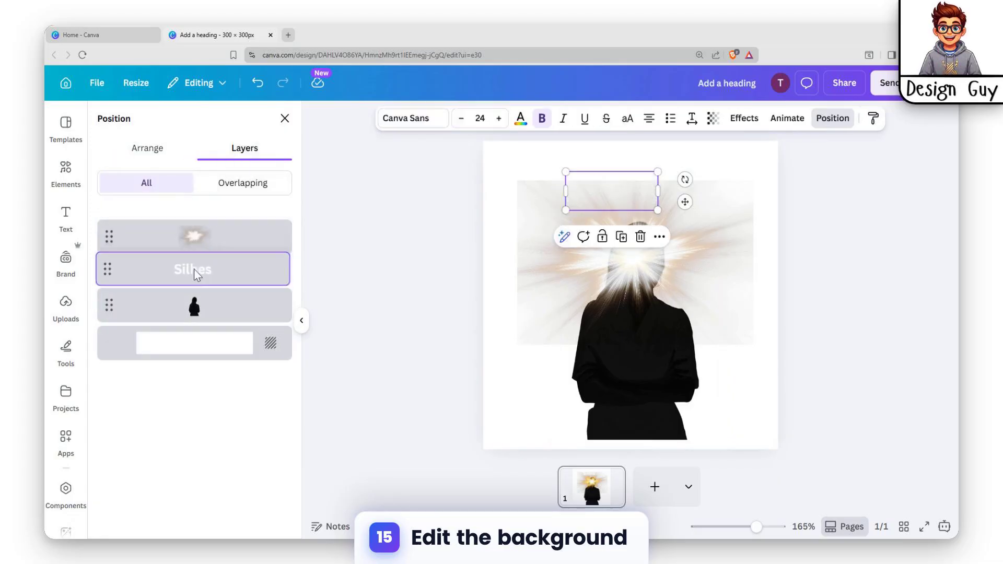
click(226, 235)
drag(218, 235, 222, 309)
click(776, 233)
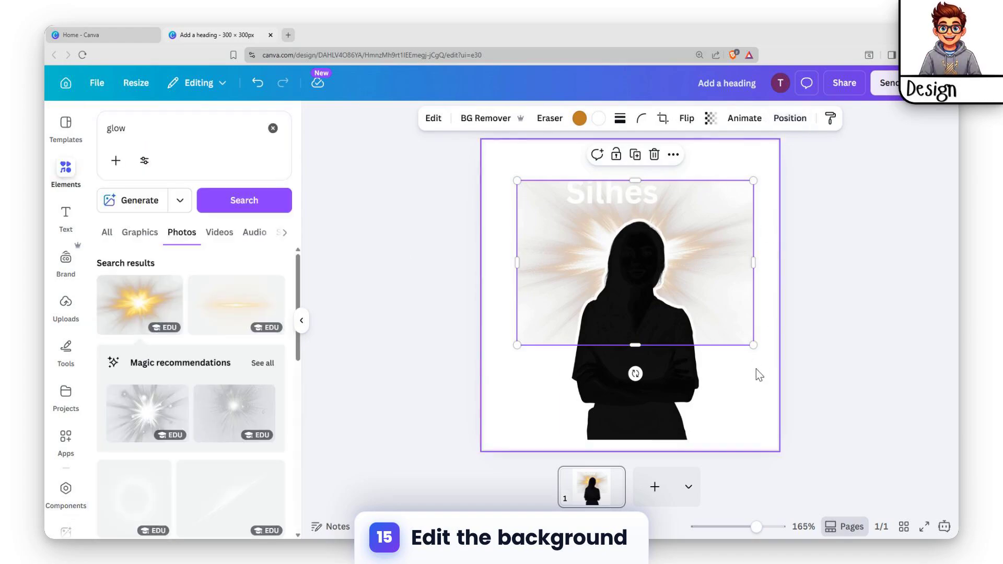
click(679, 386)
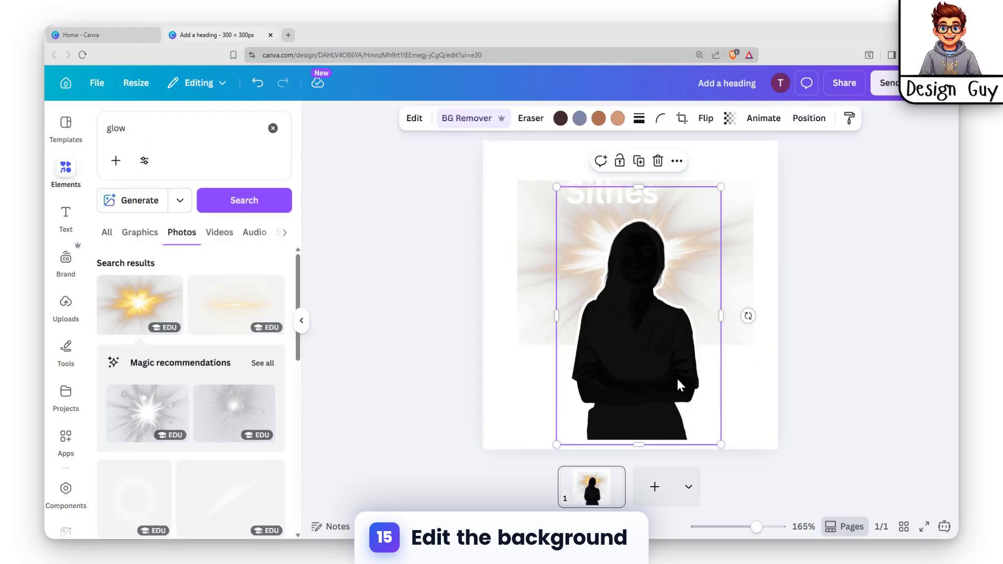
Apply the Glow shadow style to the silhouette from the image edit options.
click(414, 118)
scroll(160, 447, down, 1)
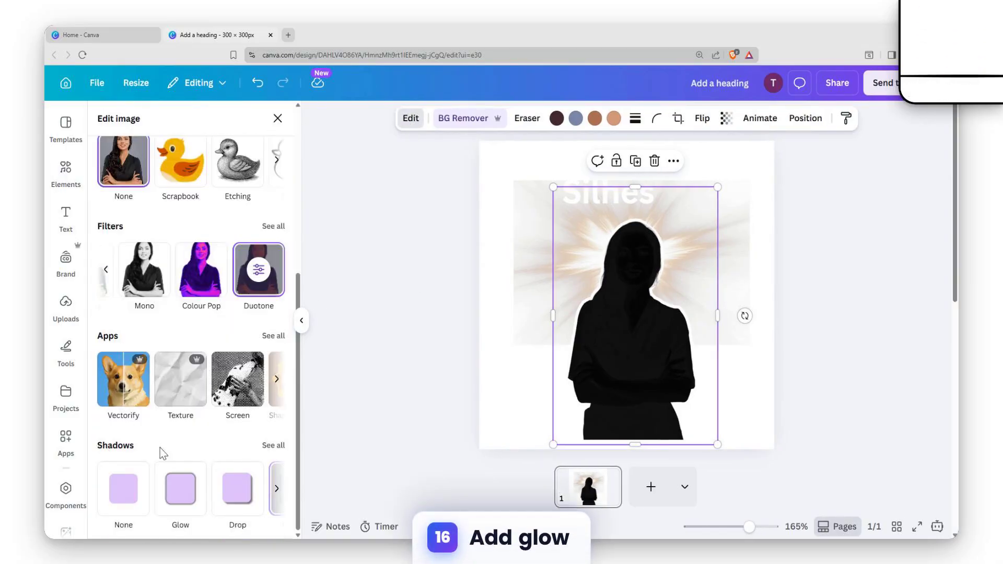
click(269, 449)
click(131, 261)
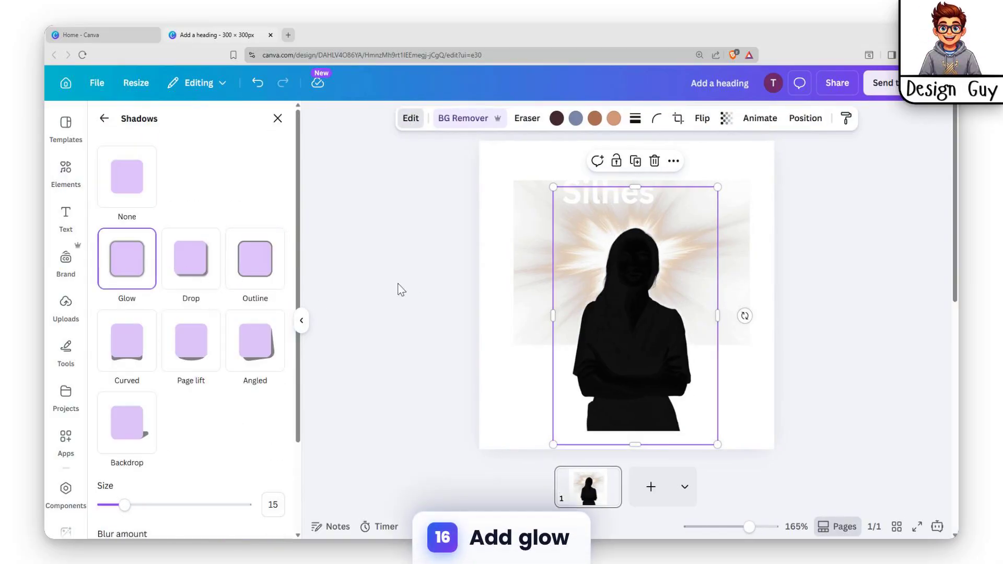
Set the glow size to 57, blur to 52 and colour to black (#000000).
scroll(168, 386, down, 3)
drag(124, 389, 183, 389)
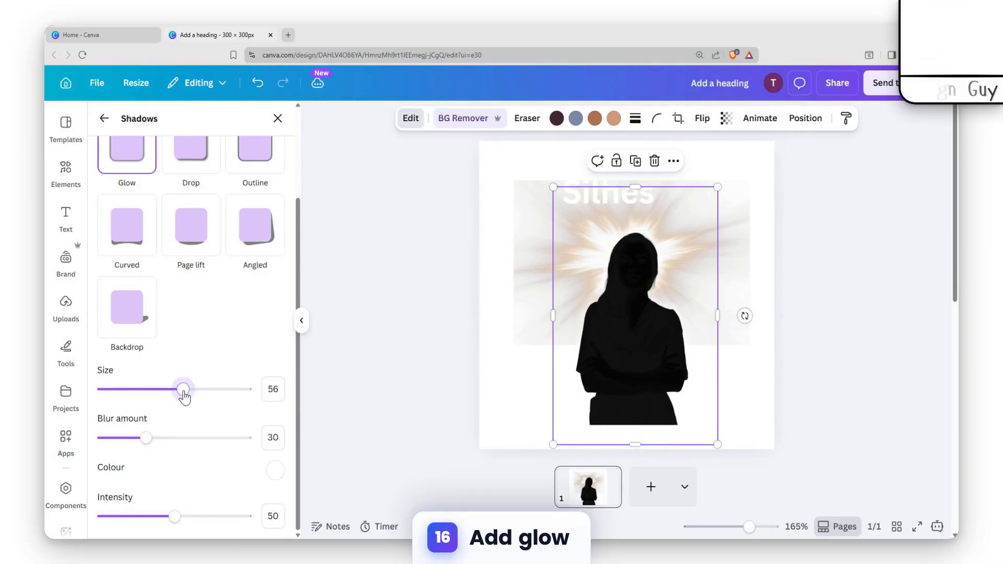
drag(146, 438, 173, 437)
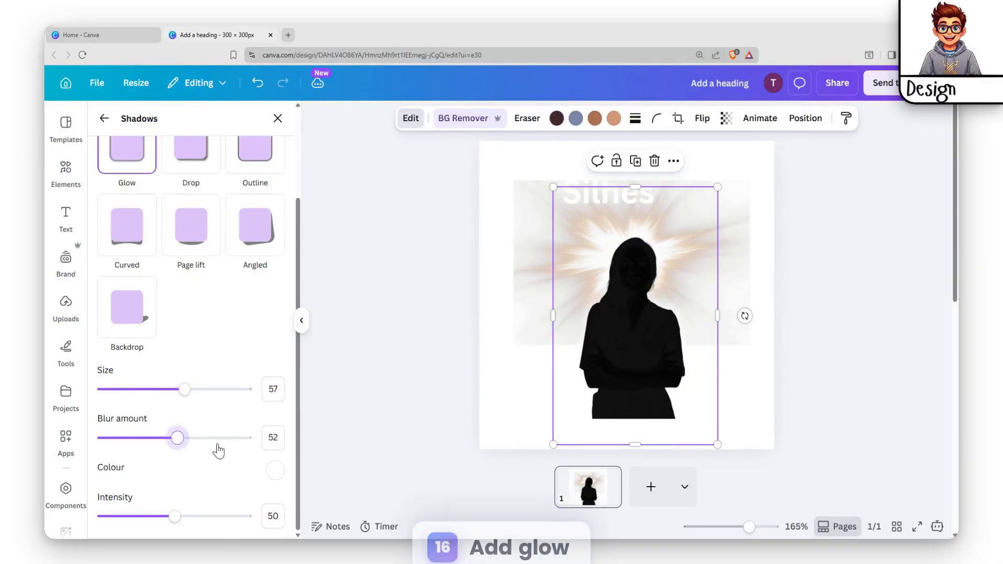
click(275, 470)
drag(280, 387, 285, 393)
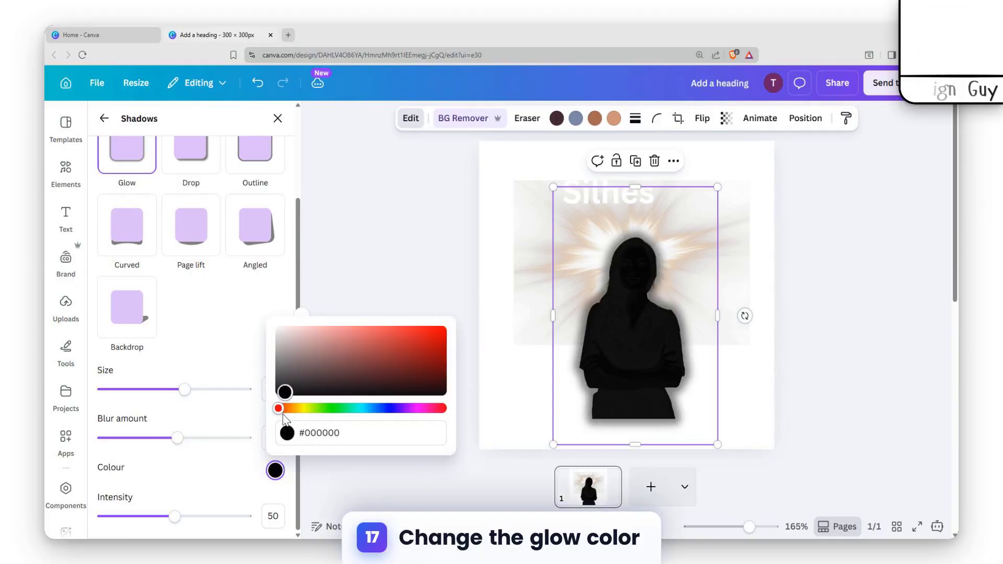
Move the silhouette lower, delete the 'Silhes' heading, and enlarge the silhouette.
click(661, 377)
drag(660, 382, 664, 411)
drag(556, 218, 531, 207)
click(621, 191)
key(Delete)
click(658, 284)
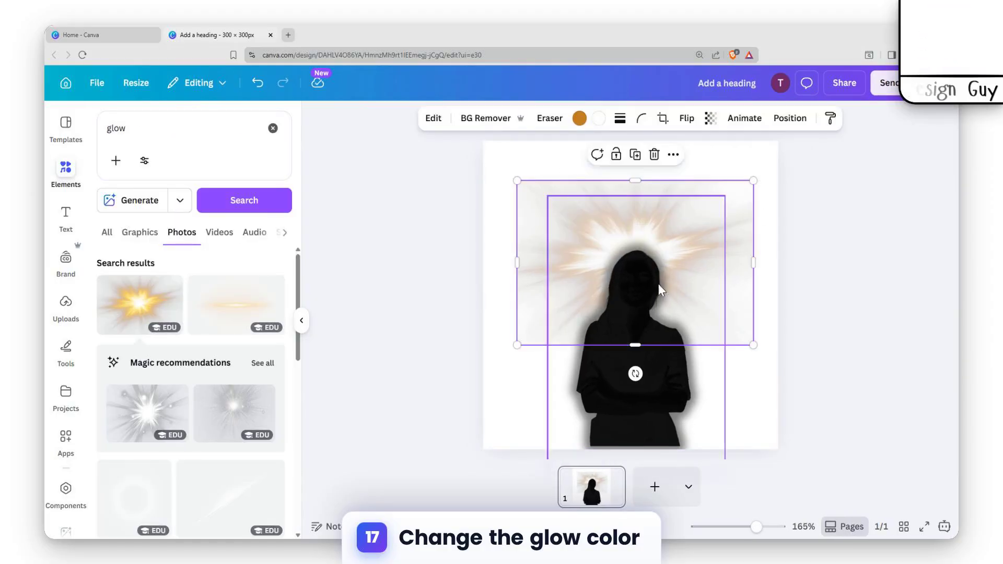
drag(546, 197, 517, 178)
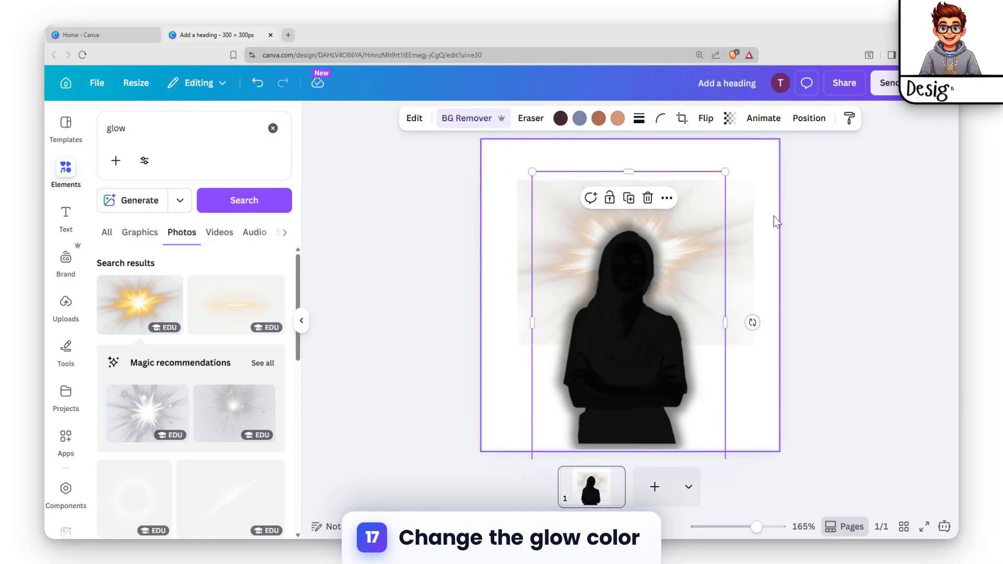
Enlarge and reposition the light burst so it spans the page's full width.
click(755, 214)
click(770, 203)
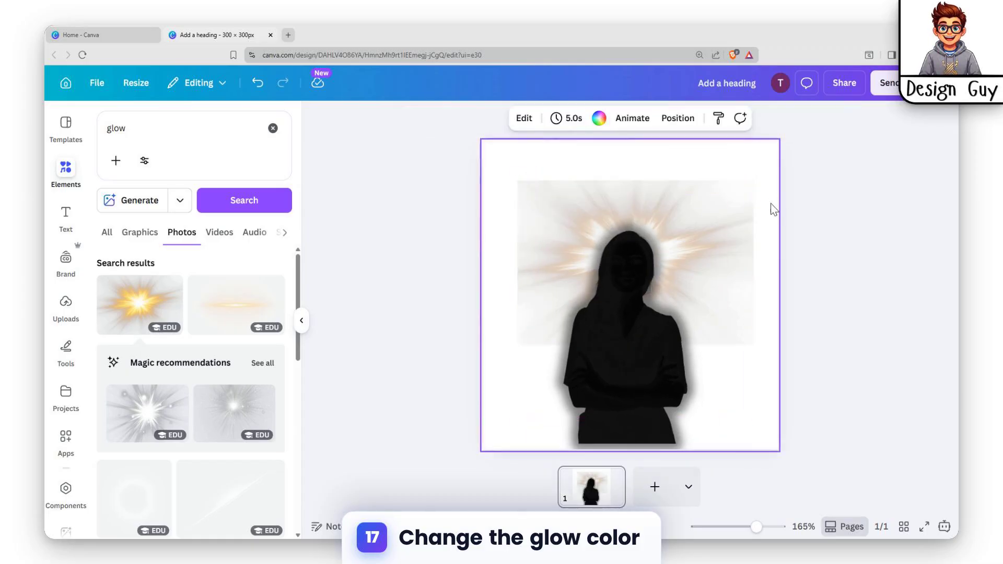
click(718, 236)
click(525, 211)
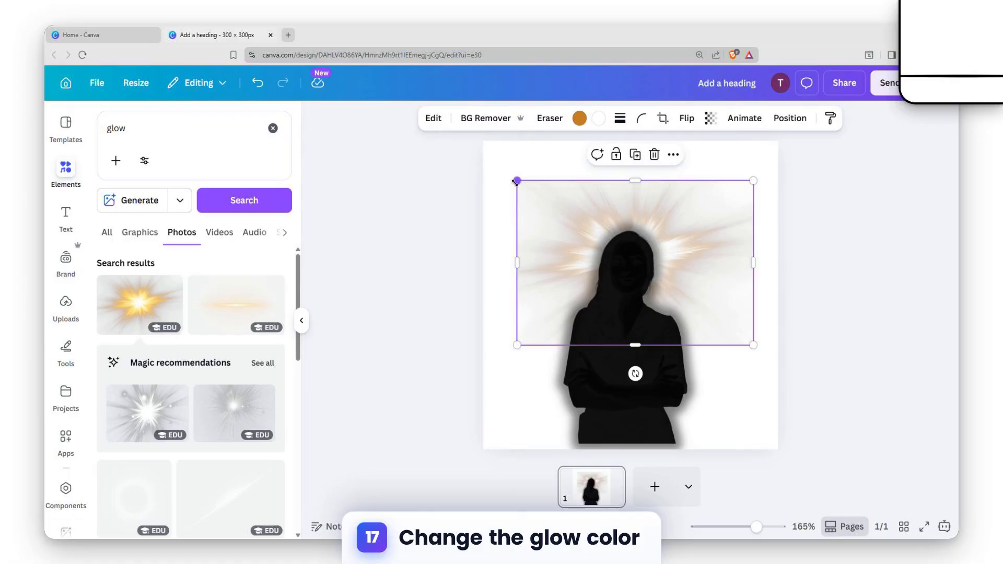
drag(515, 181, 486, 158)
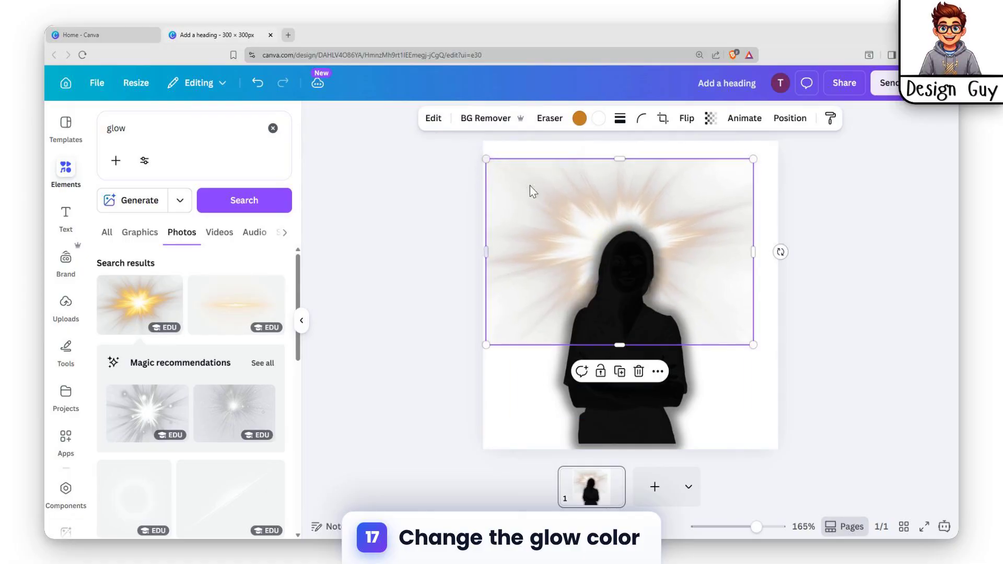
drag(753, 346, 786, 369)
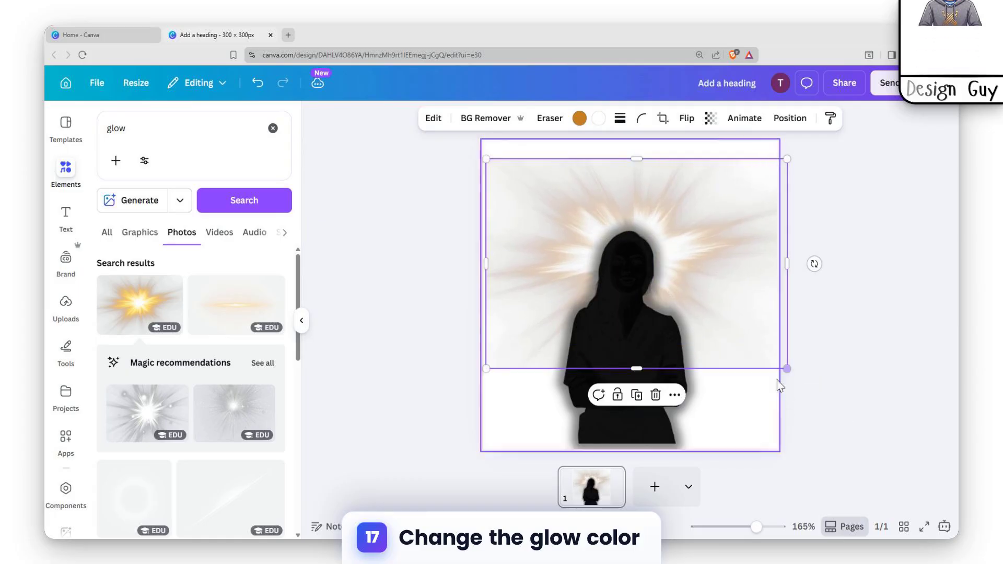
drag(742, 320, 726, 297)
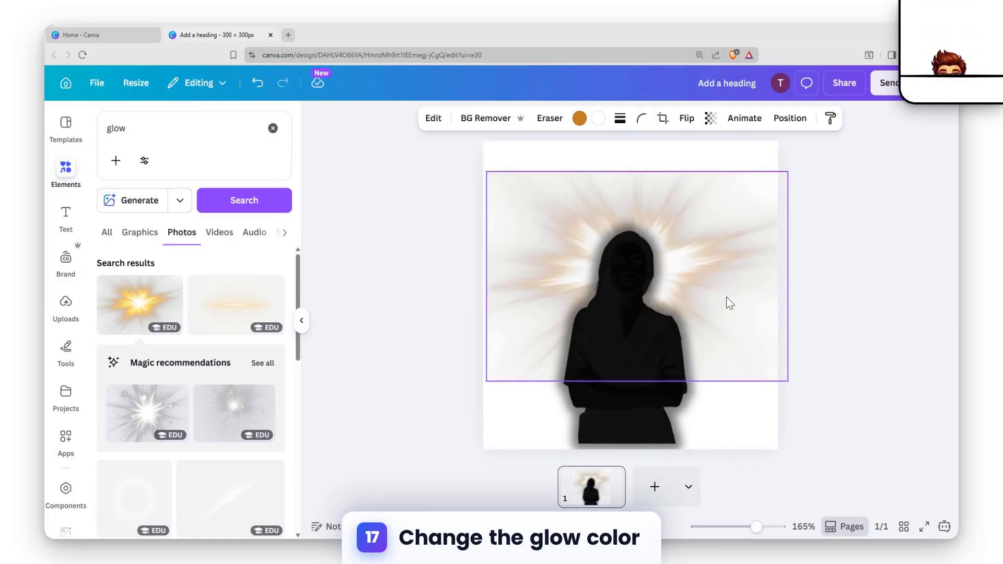
click(762, 414)
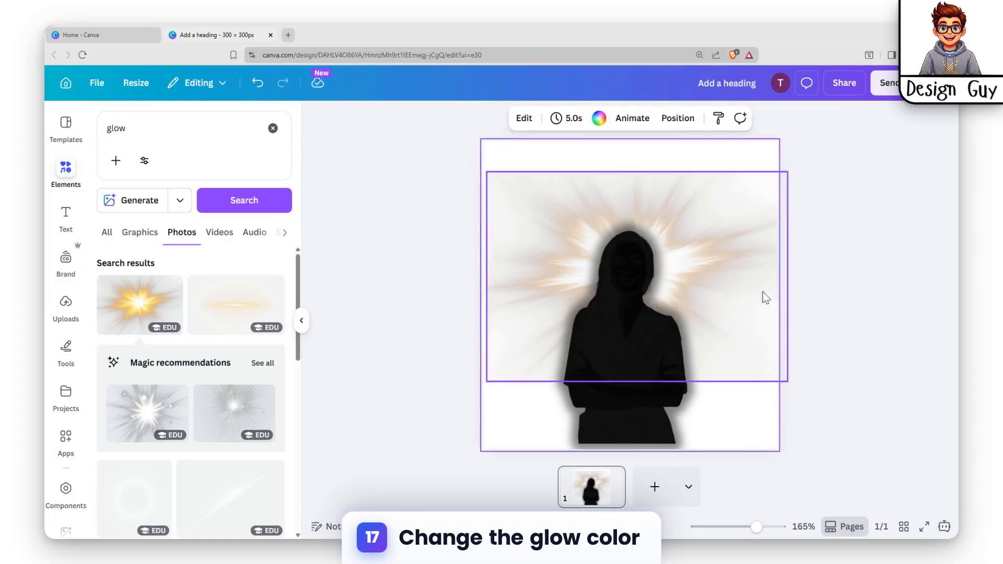
Change the page background colour to yellow.
click(603, 126)
scroll(157, 386, down, 2)
click(163, 396)
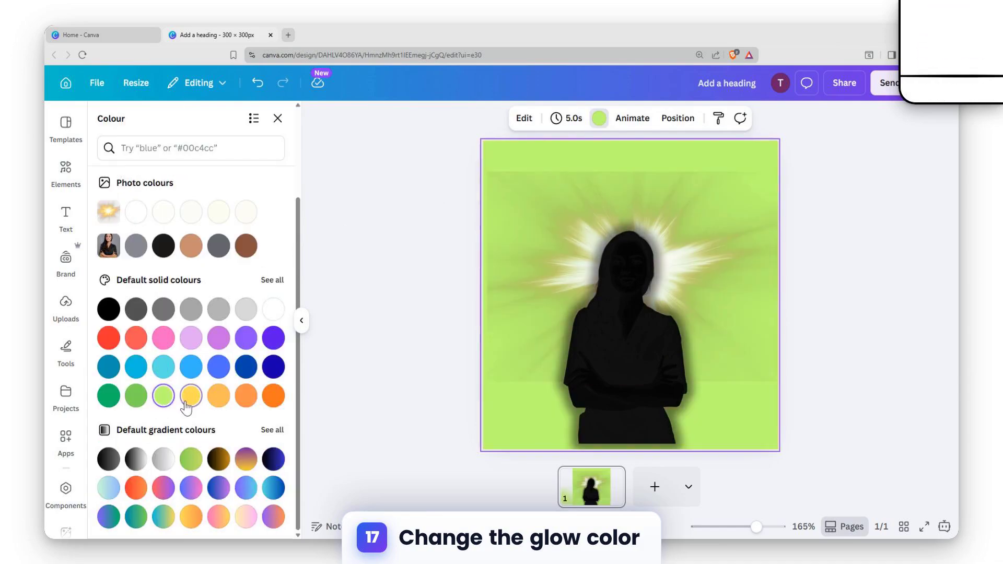
click(813, 451)
Stretch the light burst to the page's top and bottom edges and nudge the silhouette slightly right.
click(732, 374)
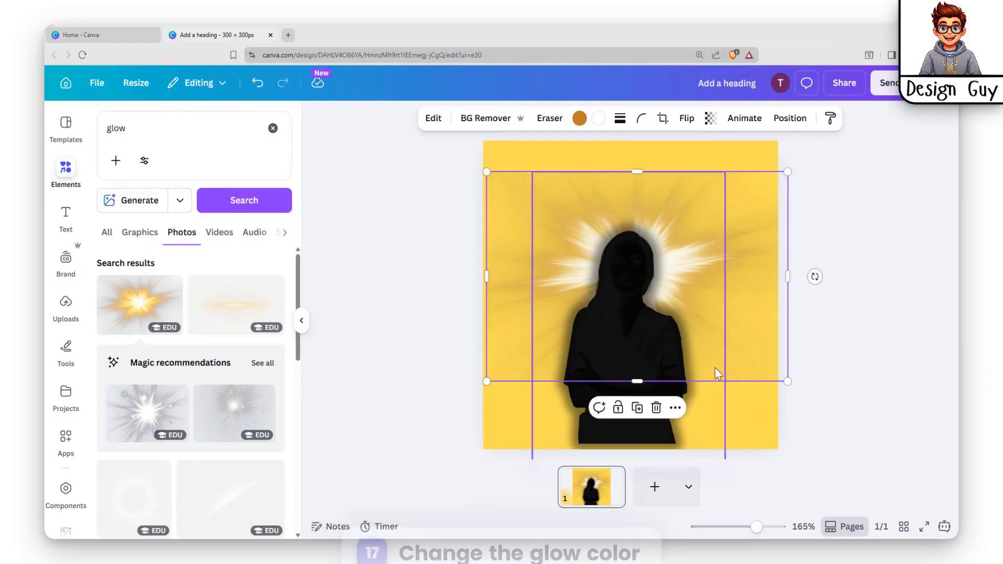
drag(630, 377, 642, 450)
click(810, 267)
click(657, 230)
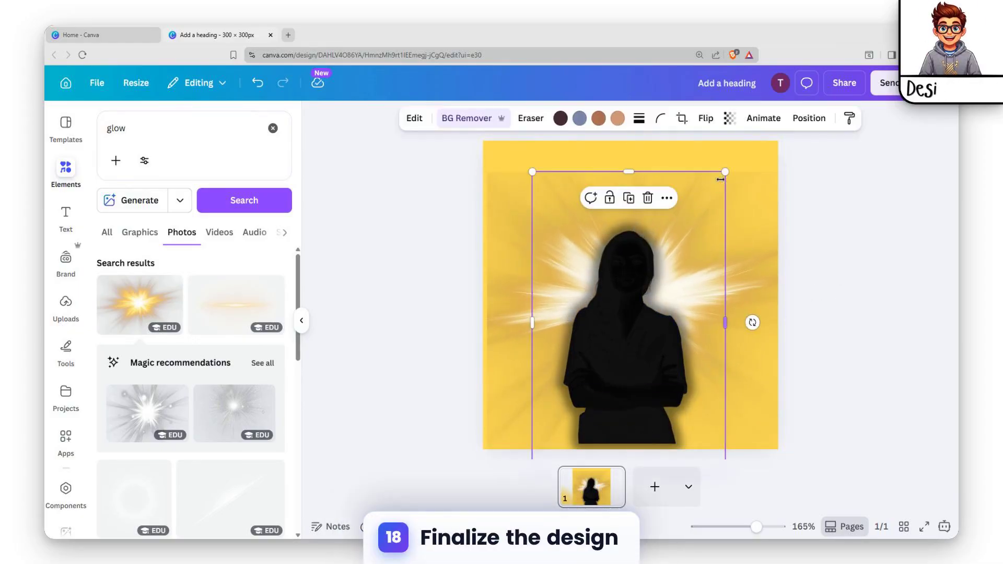
click(534, 181)
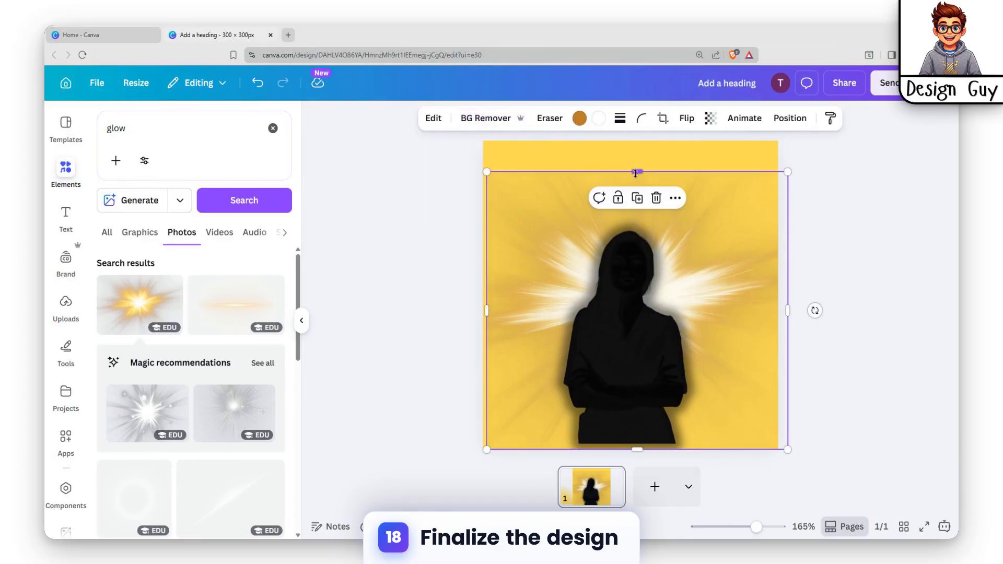
drag(636, 171, 636, 139)
click(871, 156)
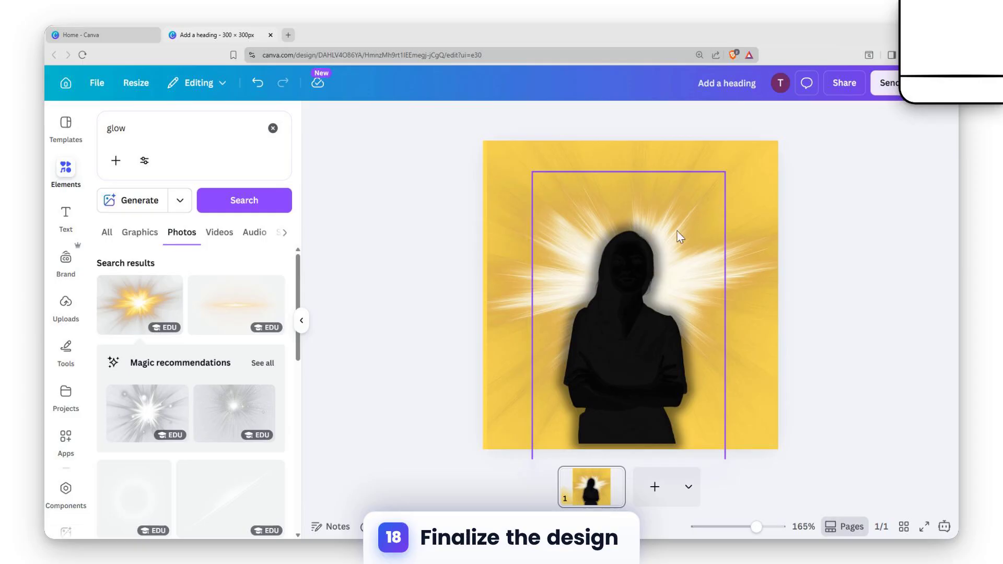
drag(622, 282, 638, 287)
click(814, 259)
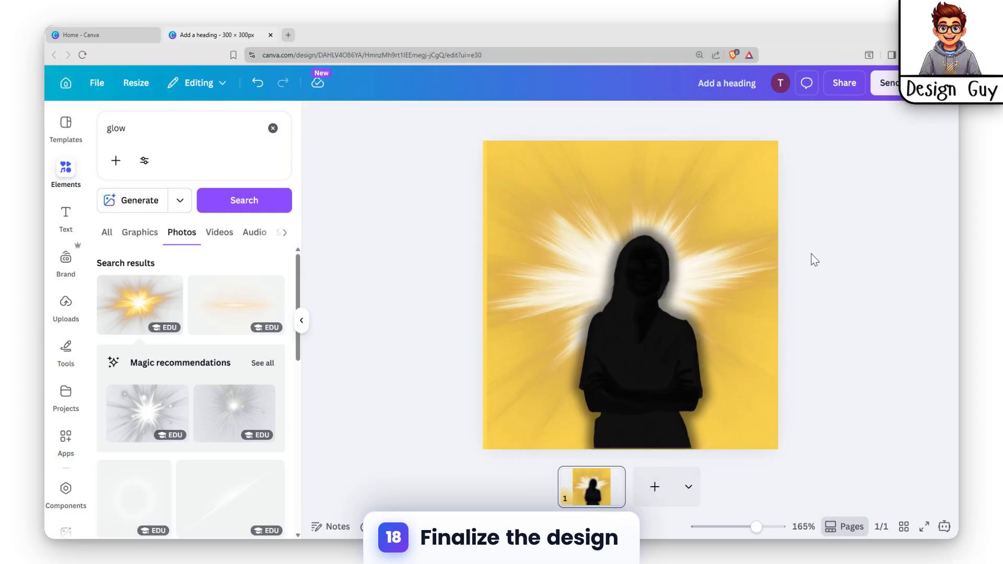
Download the design as a PNG at size 3.125 (938 × 938 px).
click(844, 84)
drag(752, 213, 890, 214)
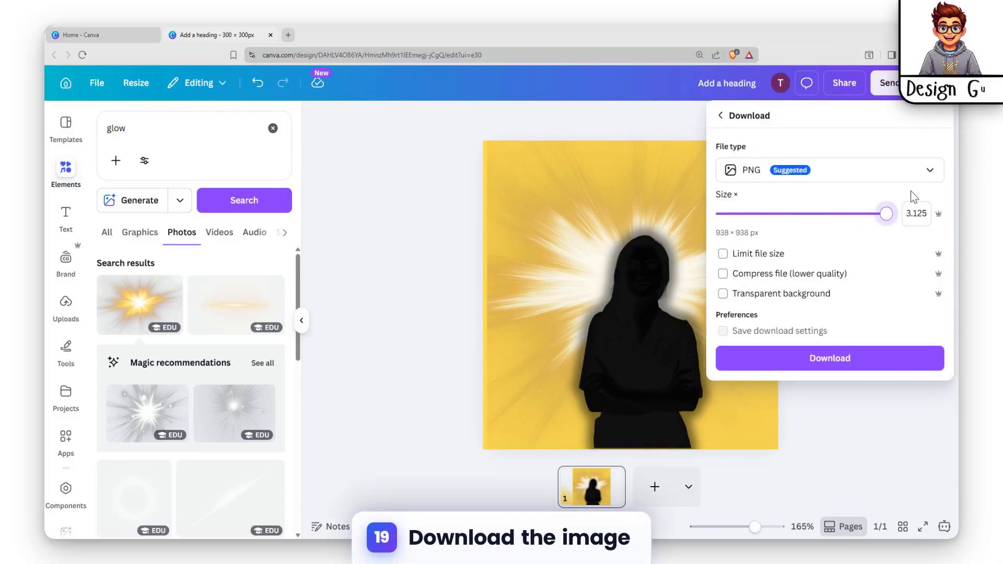
click(849, 368)
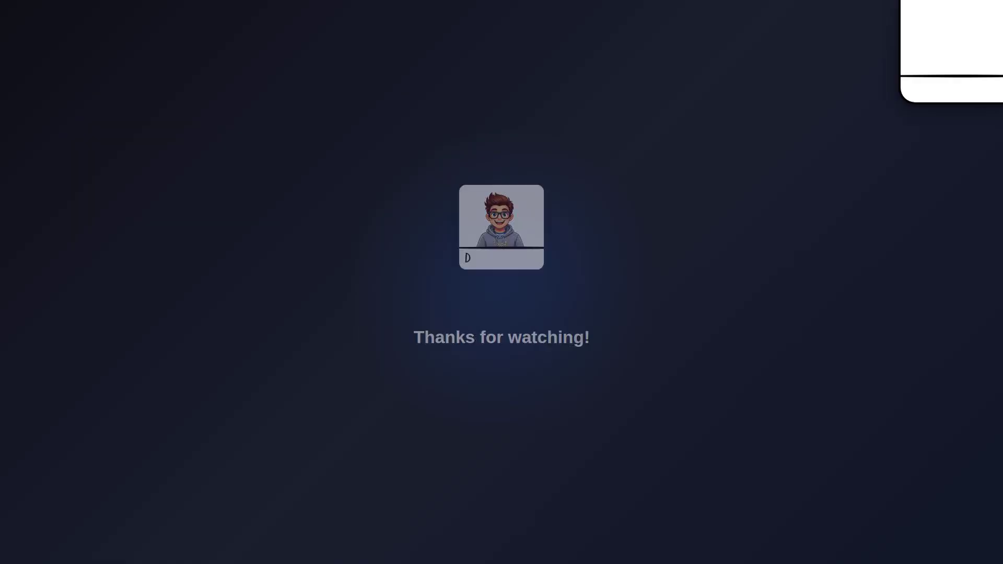